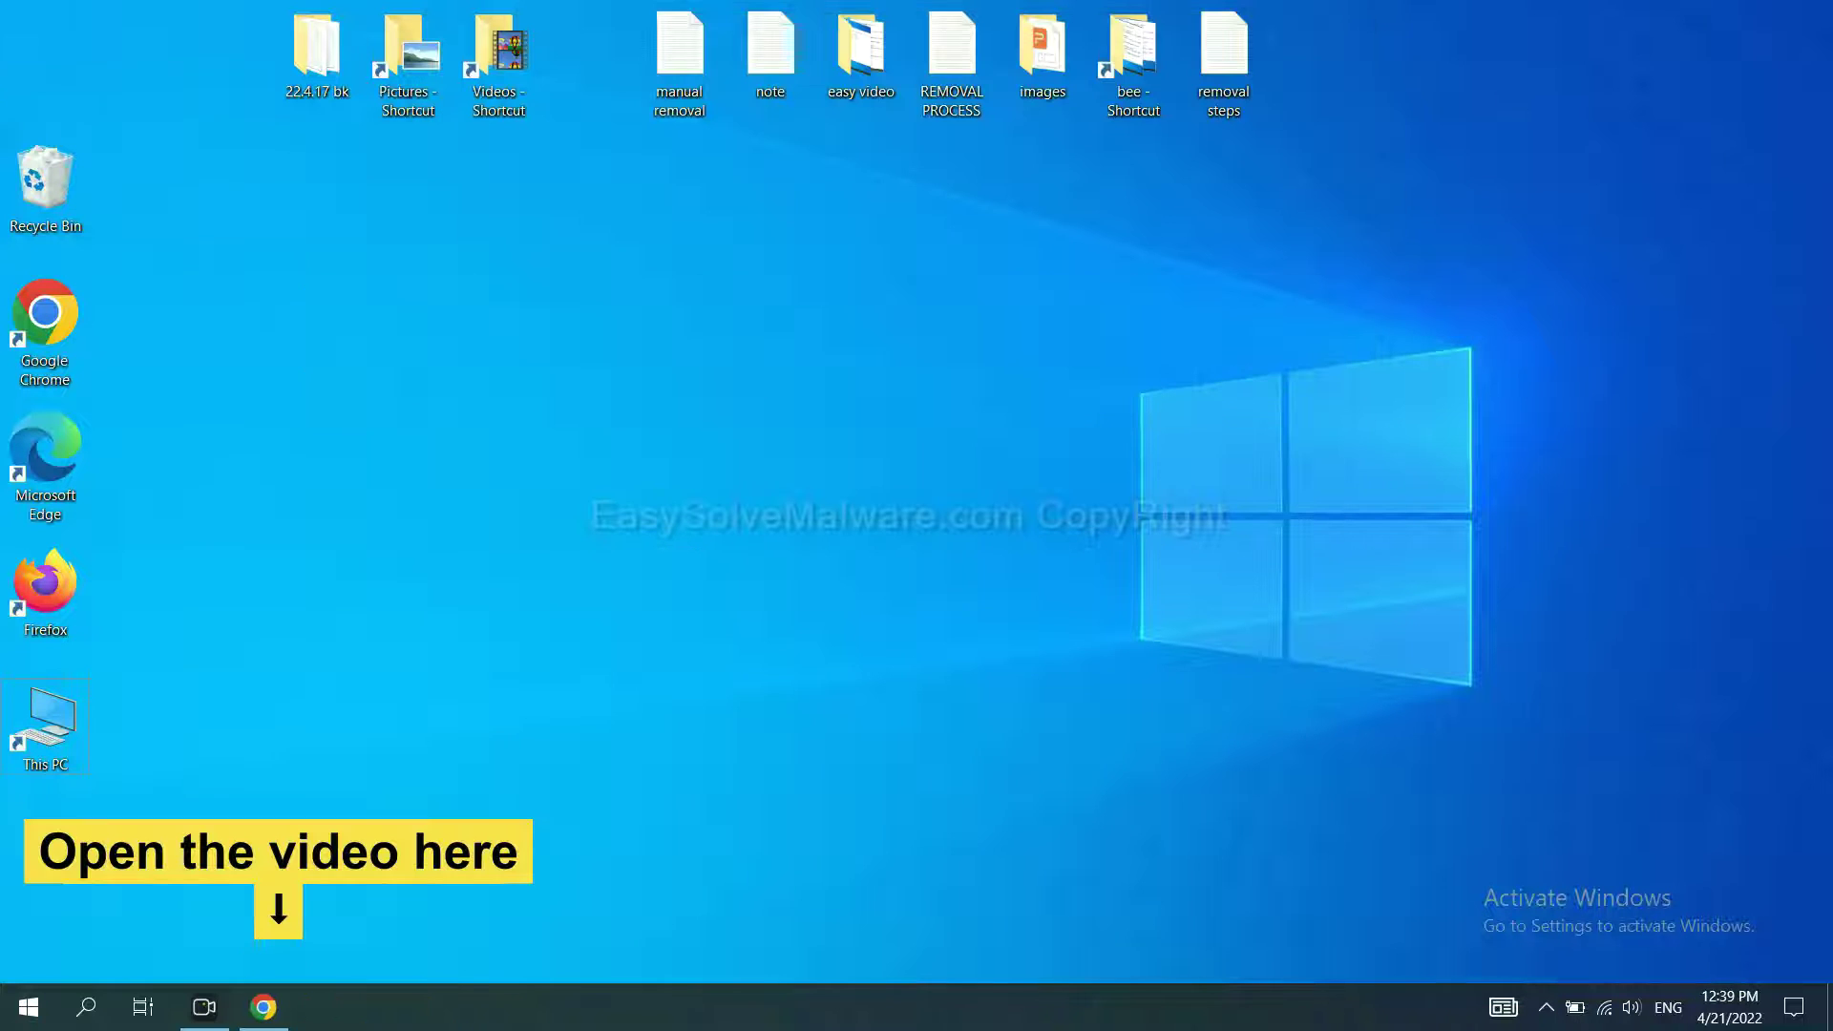
Step: Download the SpyHunter for Windows installer from the easysolvemalware guide and run it
click(266, 1004)
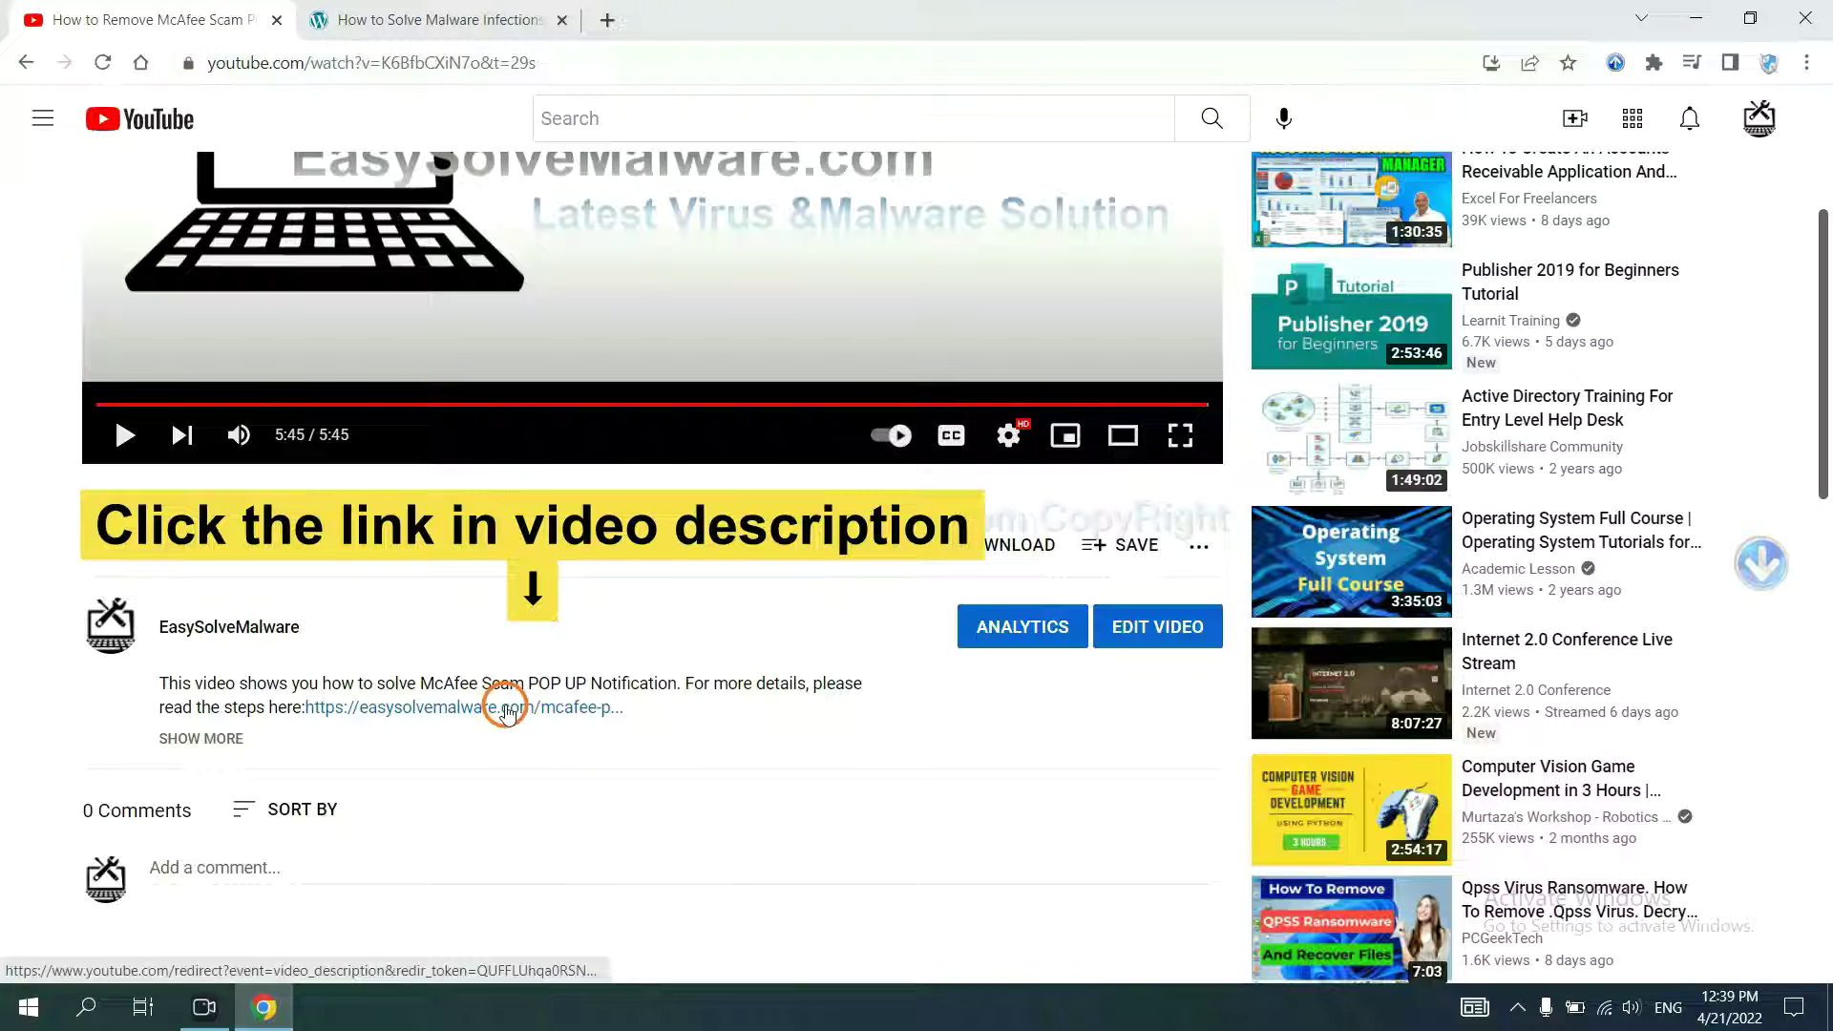
click(470, 18)
scroll(1818, 487, down, 1)
scroll(1816, 473, down, 2)
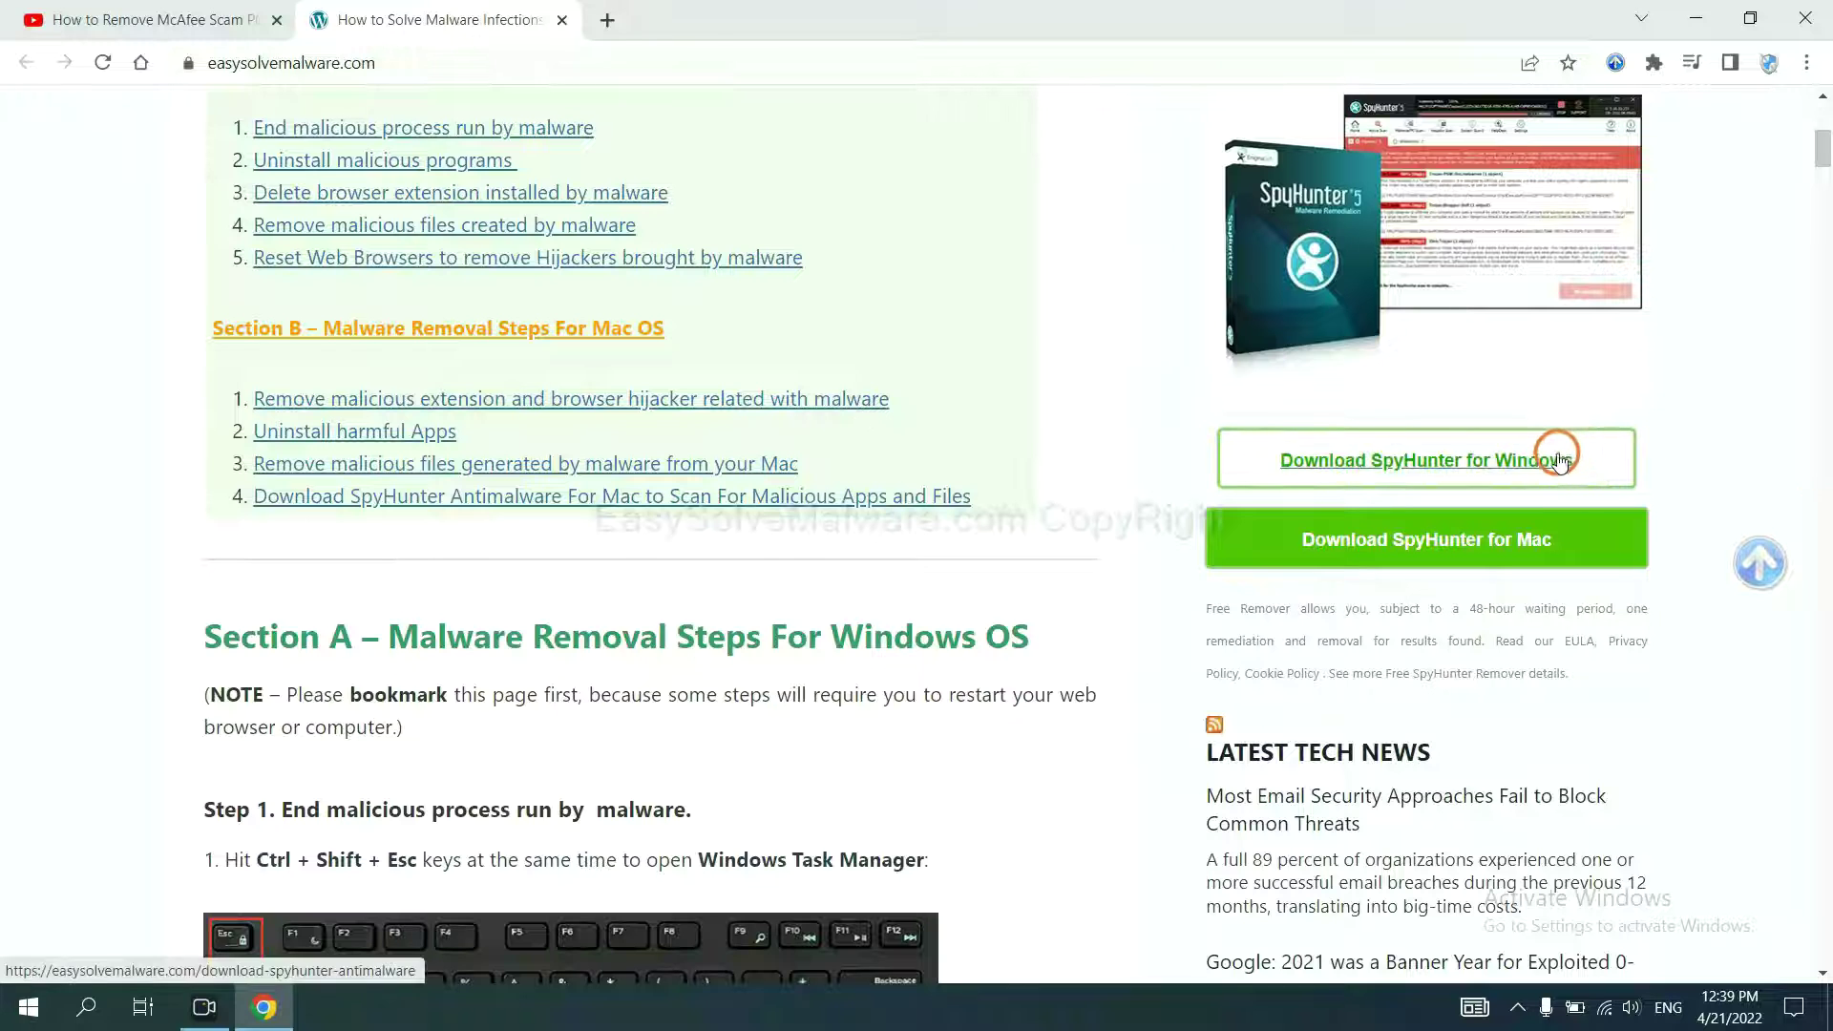
click(1556, 457)
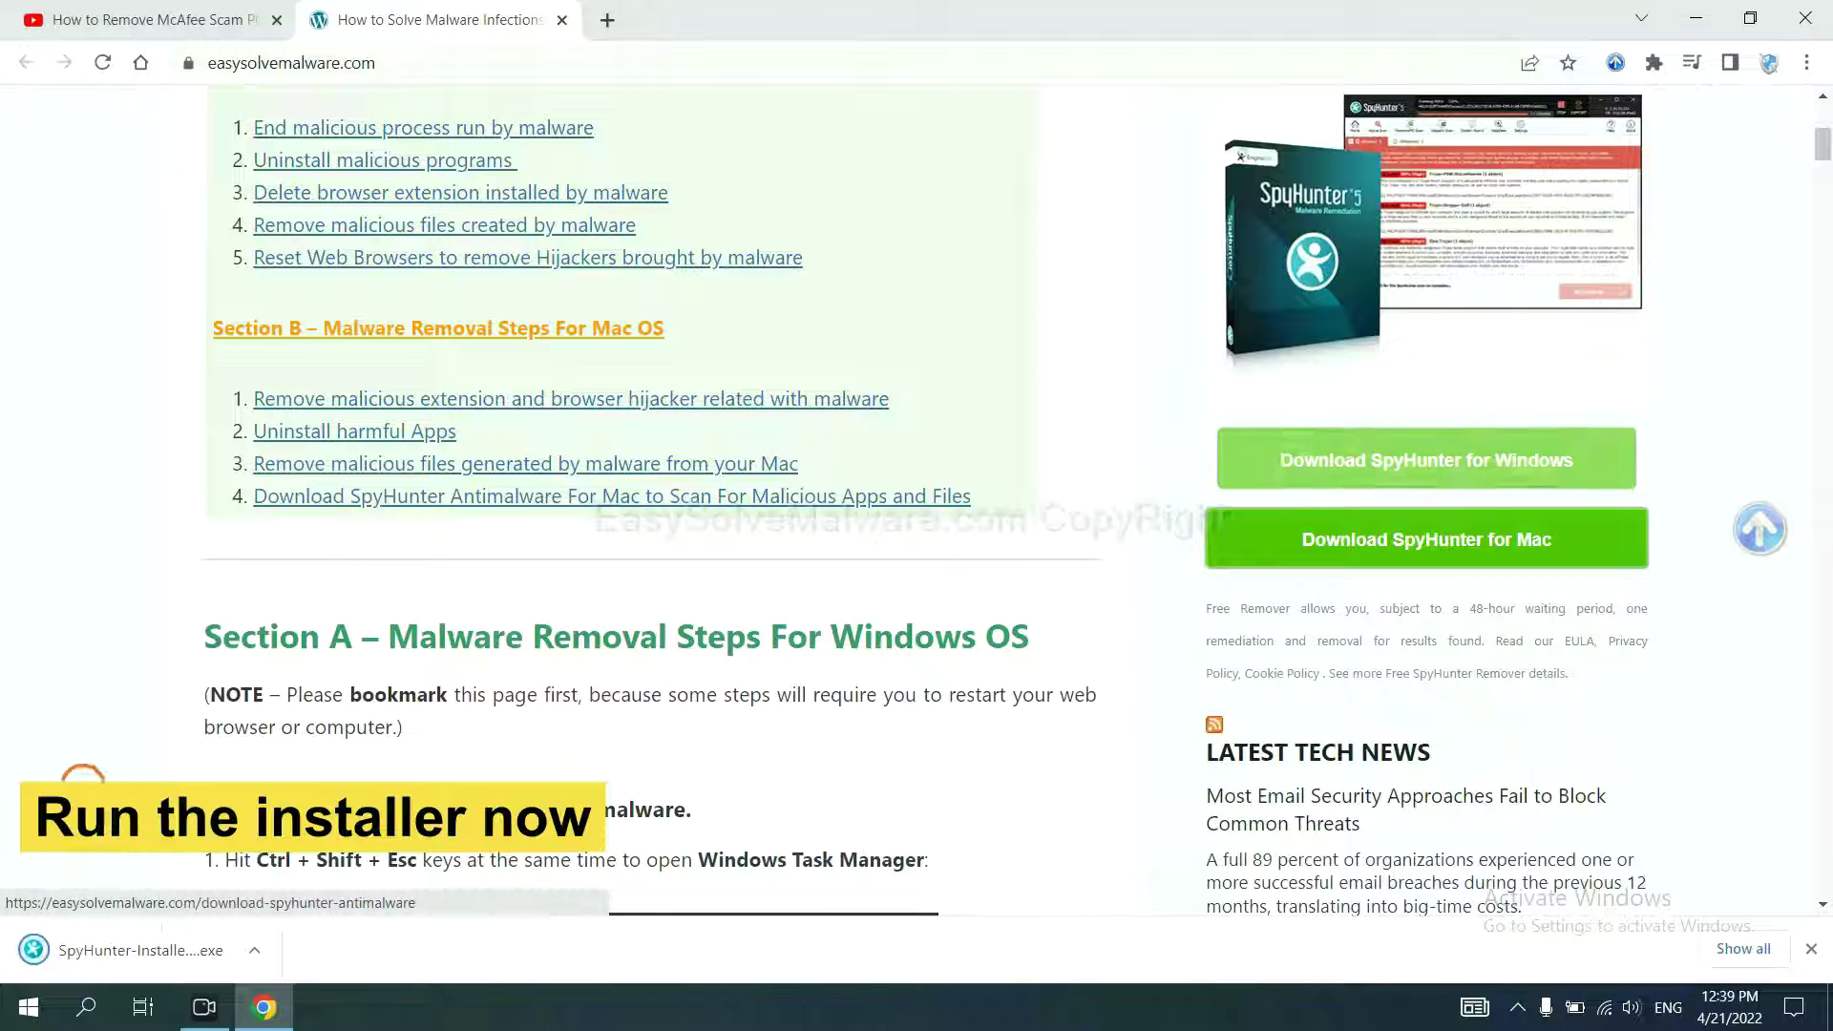
click(115, 952)
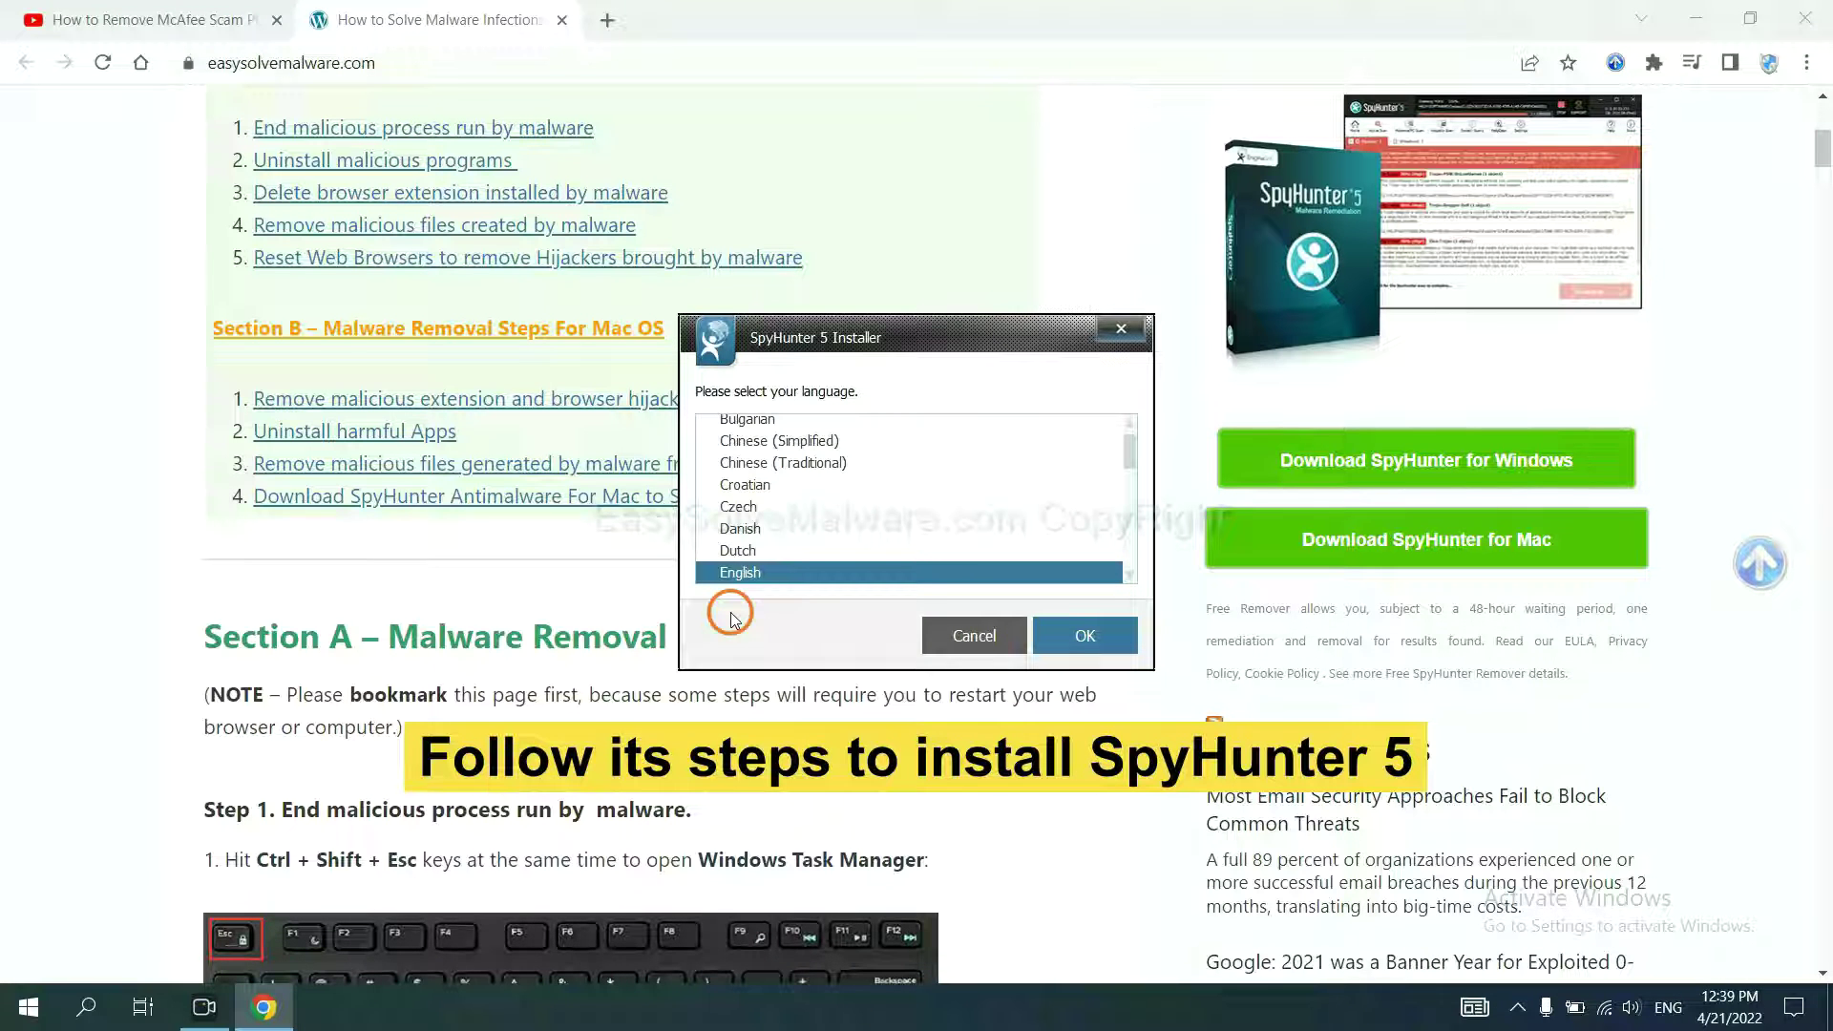
Step: Install SpyHunter 5 in English after accepting the EULA and Privacy Policy
click(1067, 635)
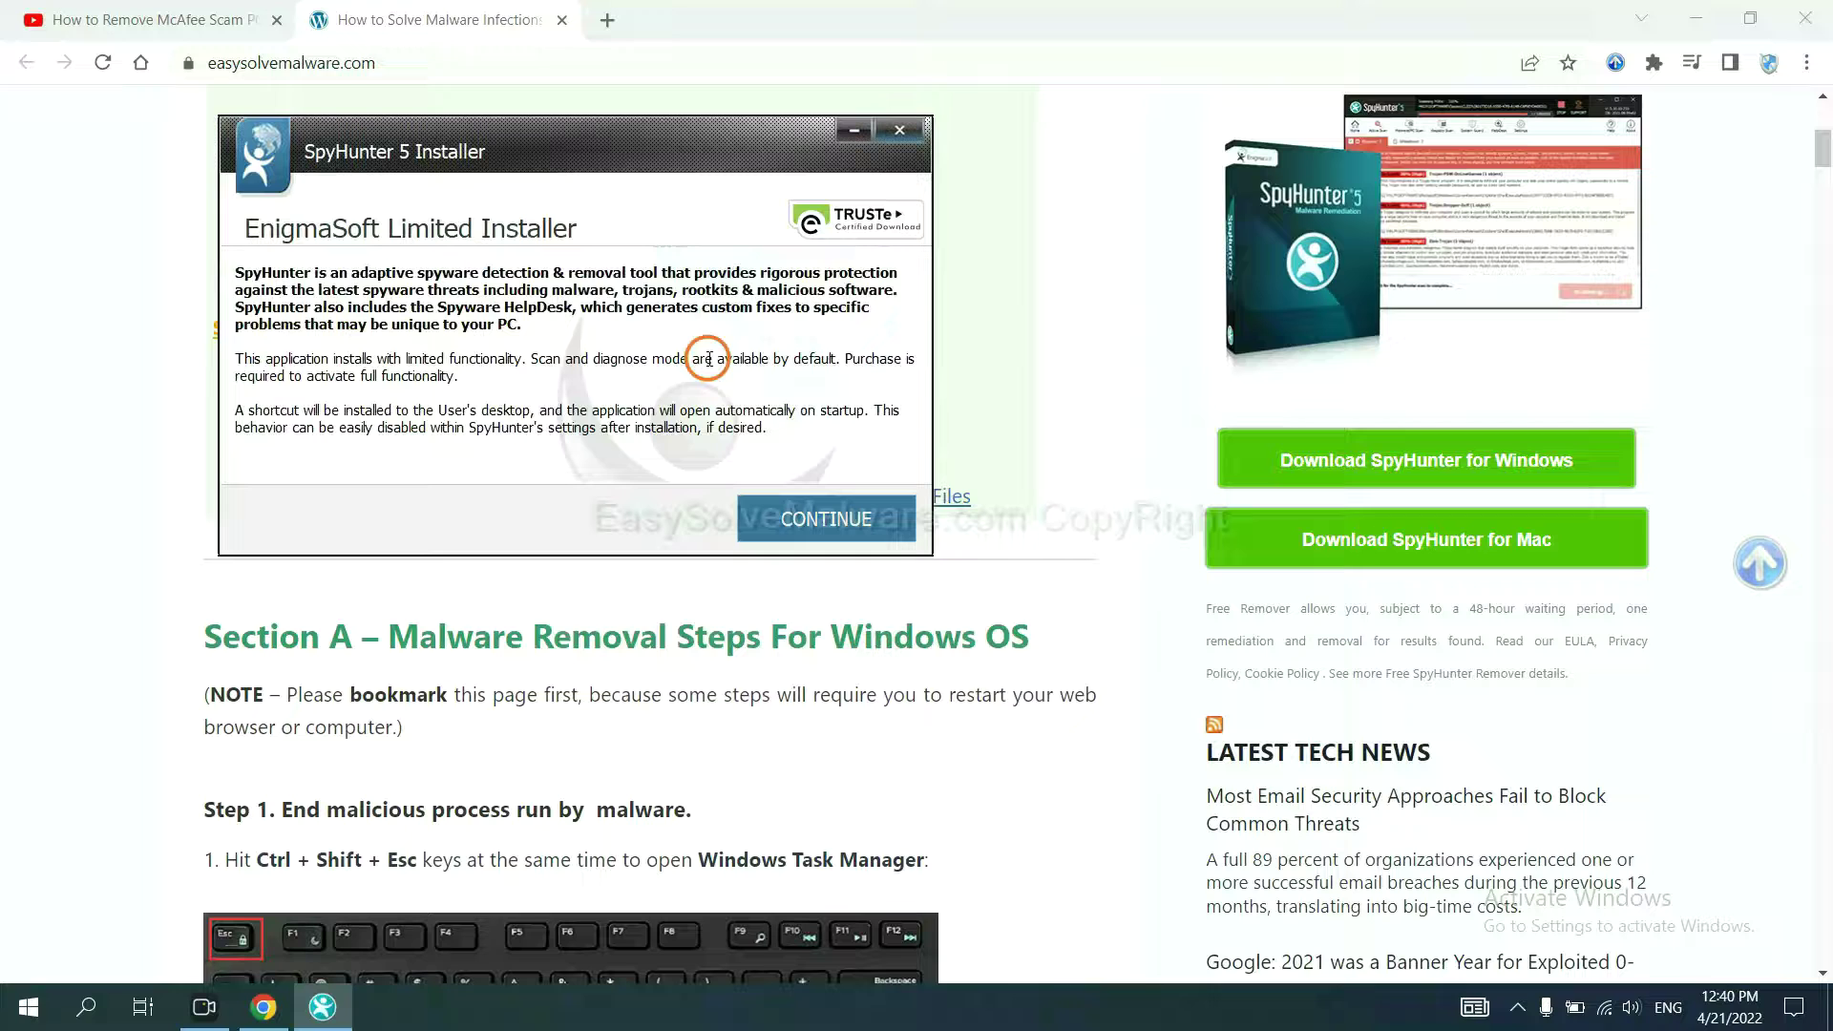
click(787, 520)
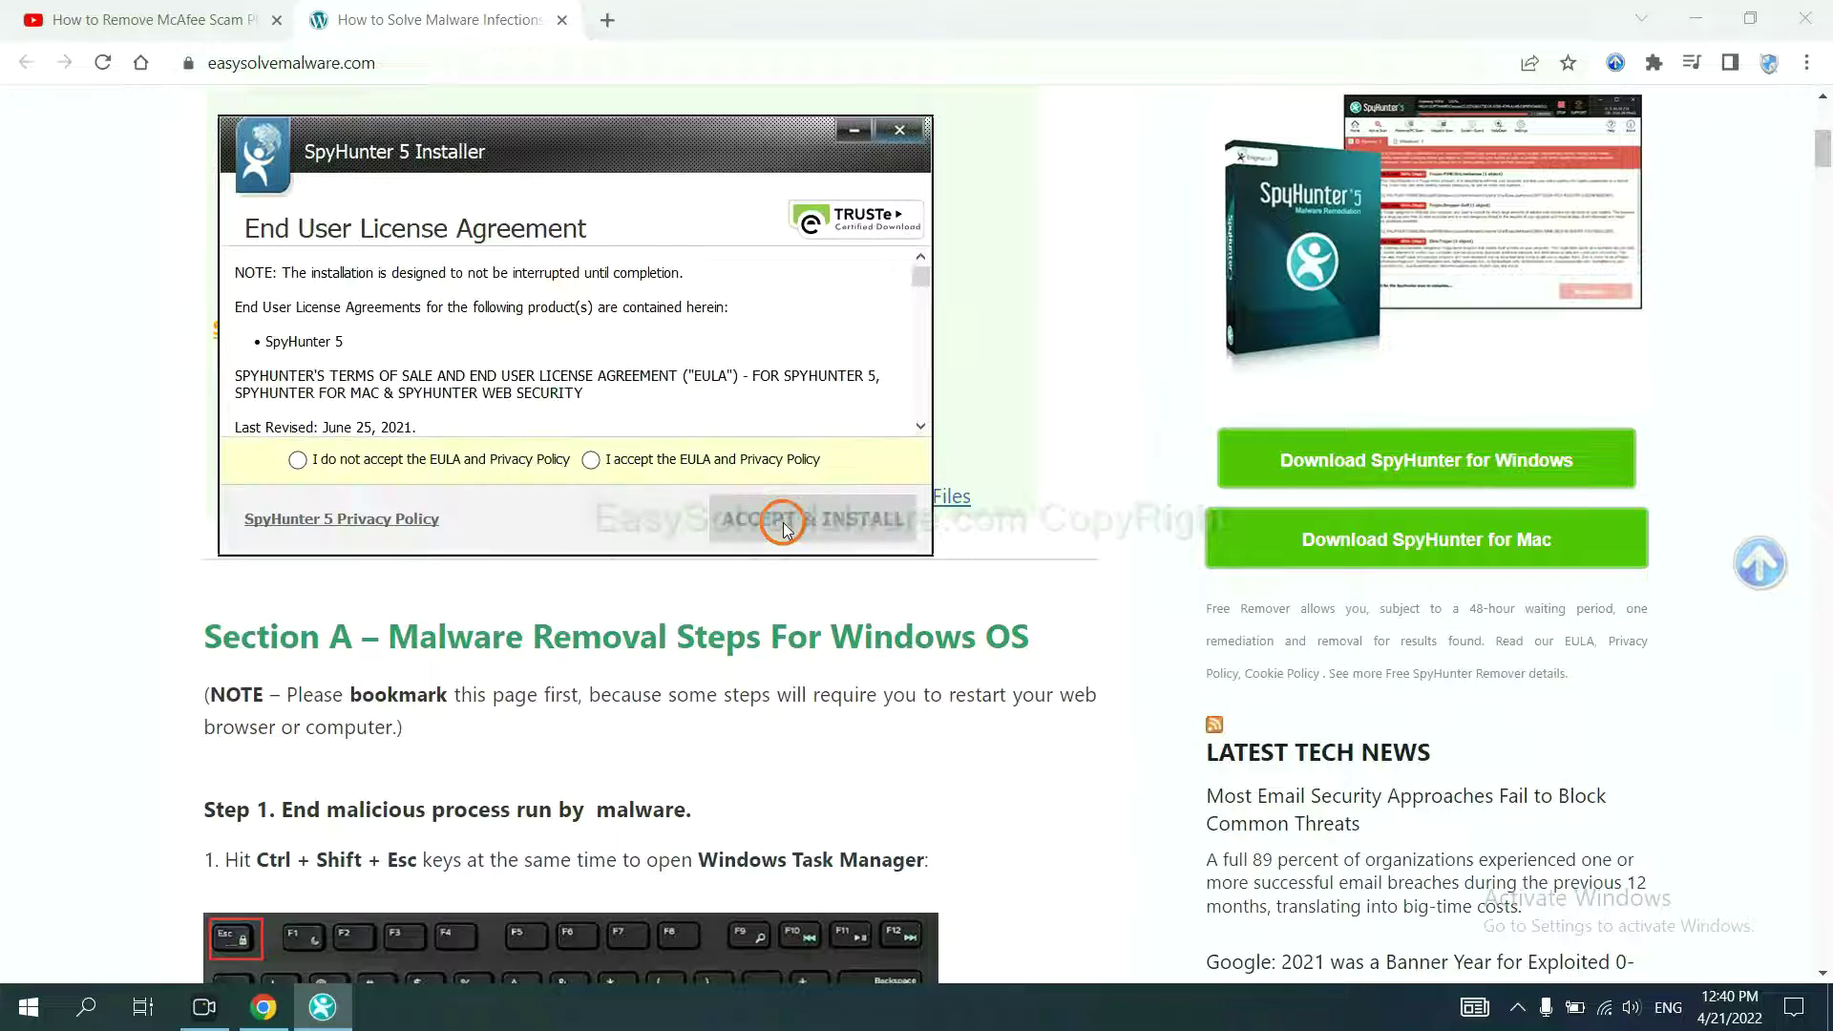
click(591, 458)
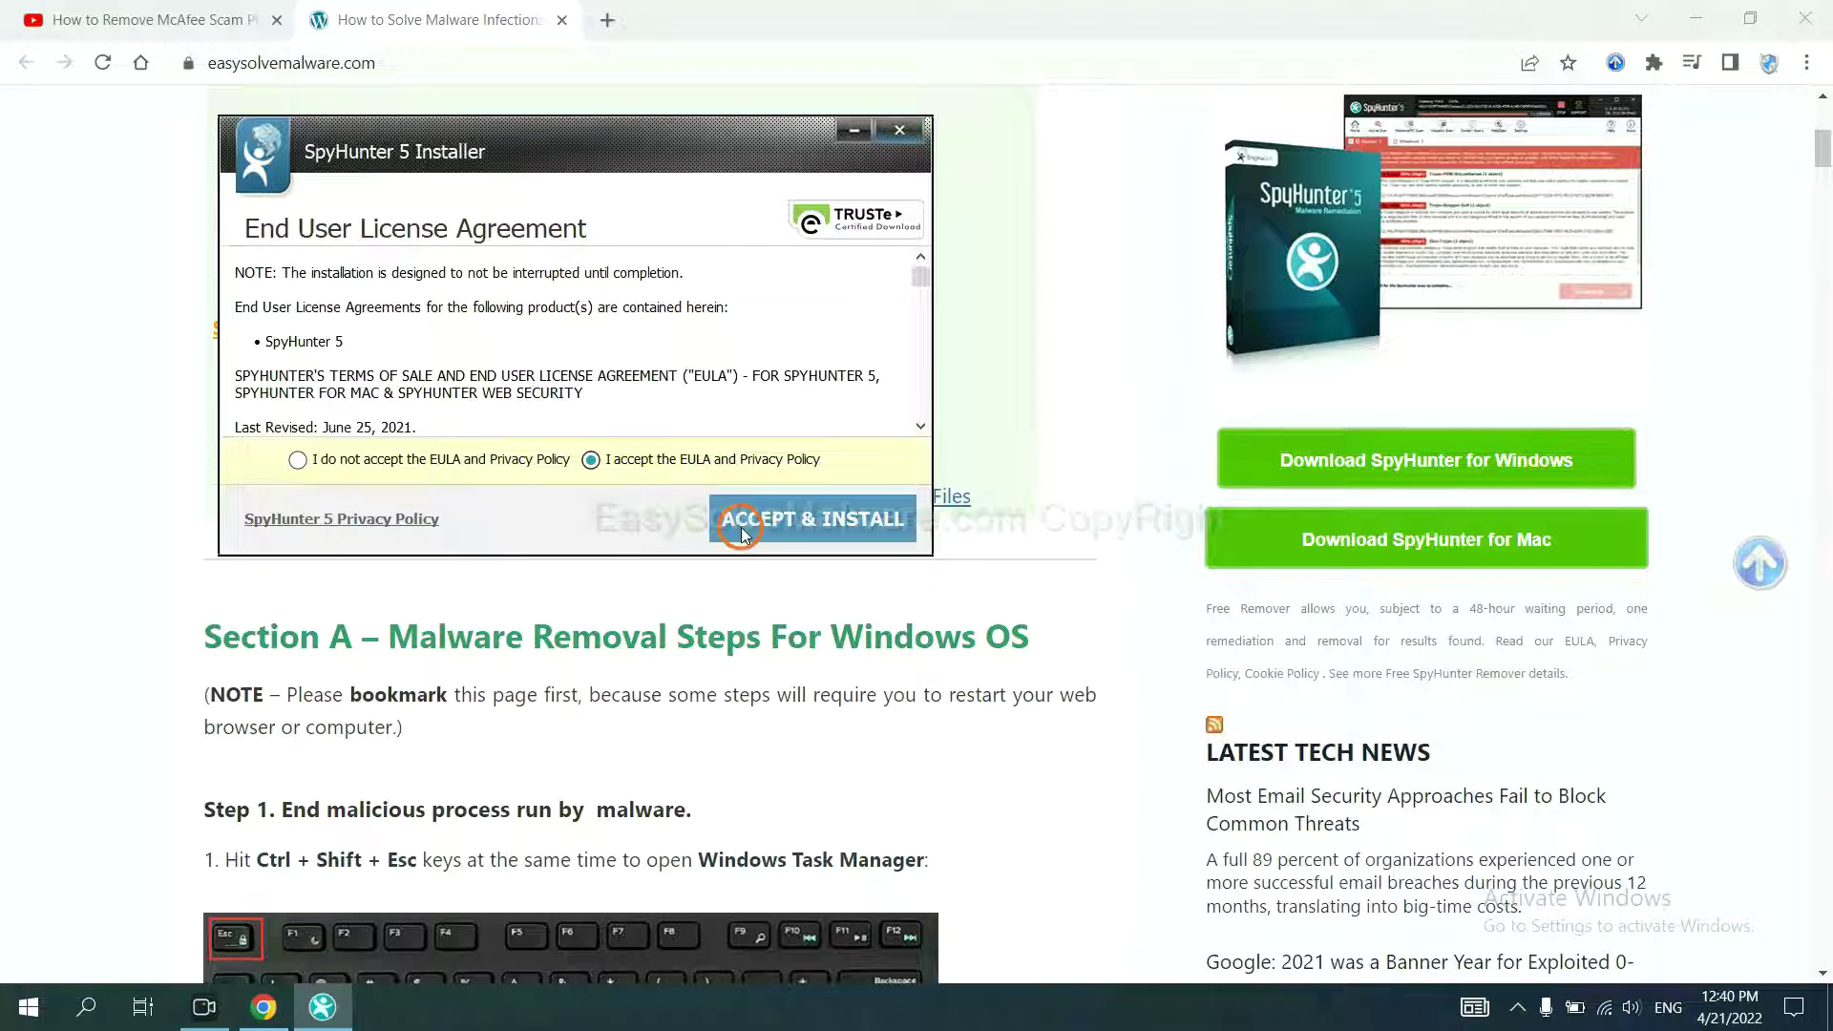
click(742, 533)
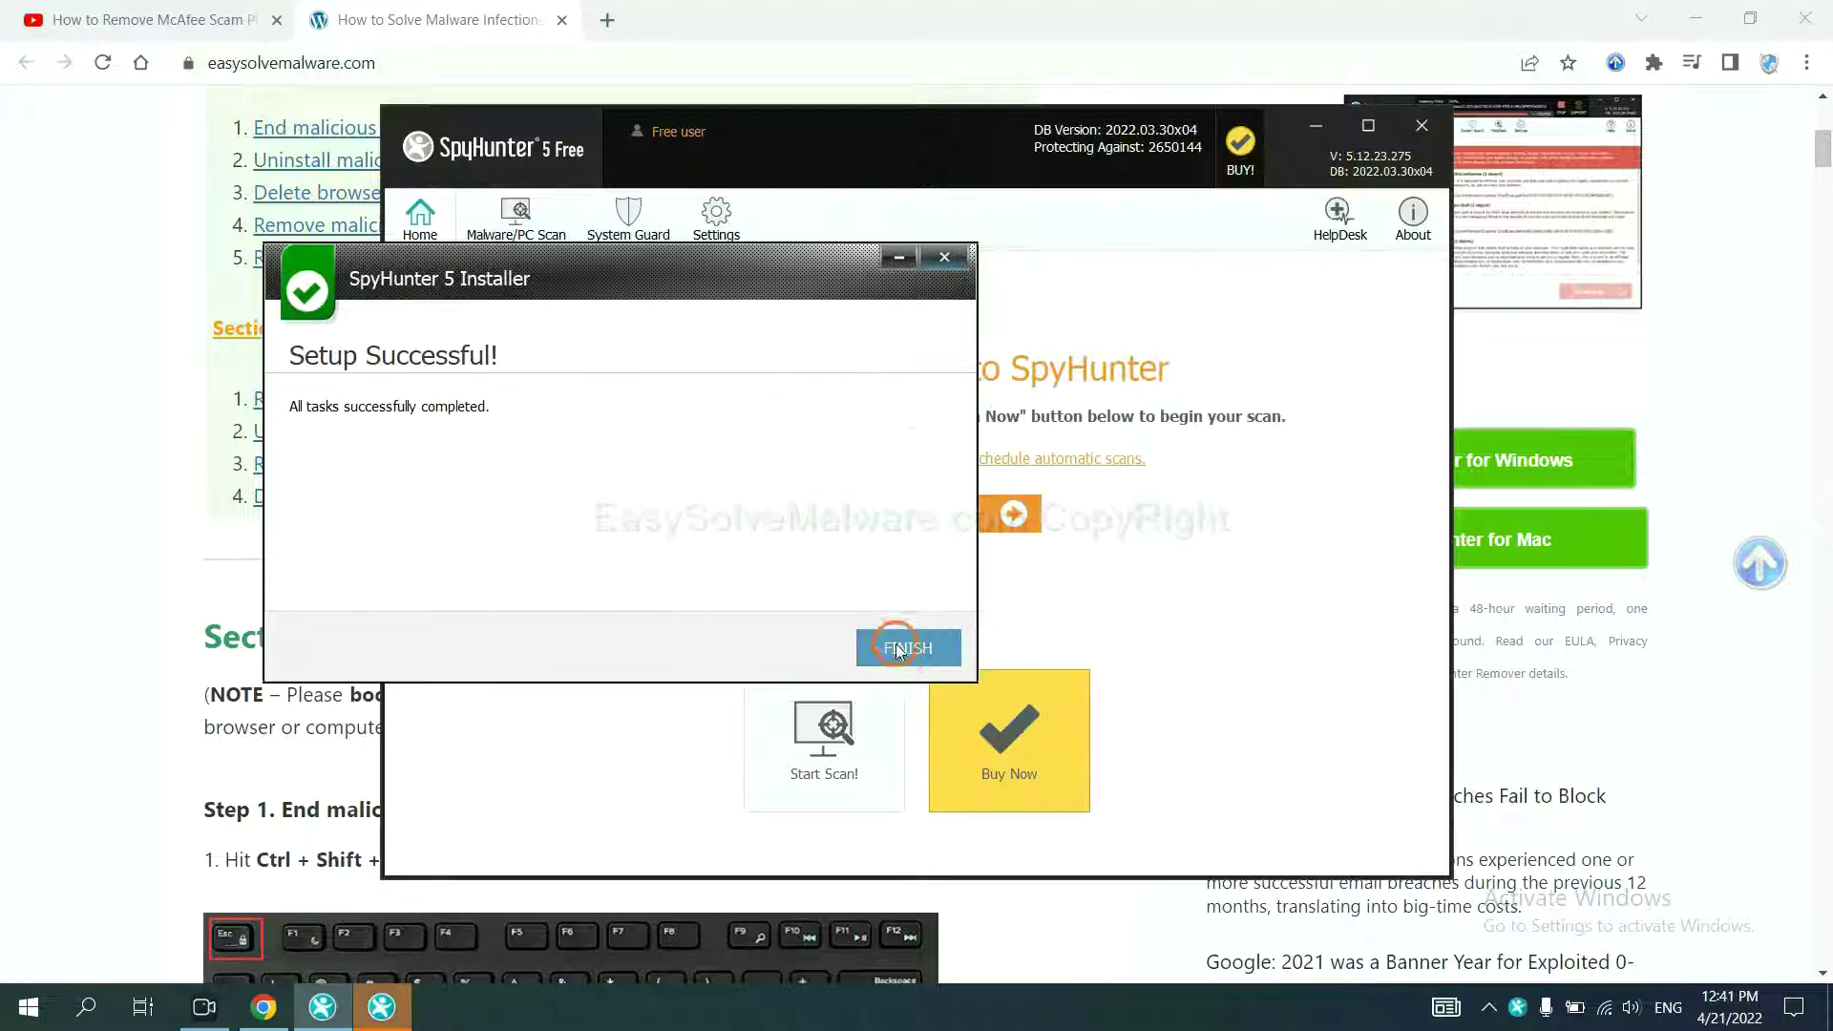
Step: Close the finished installer, run a SpyHunter computer scan, and continue past its results
click(902, 648)
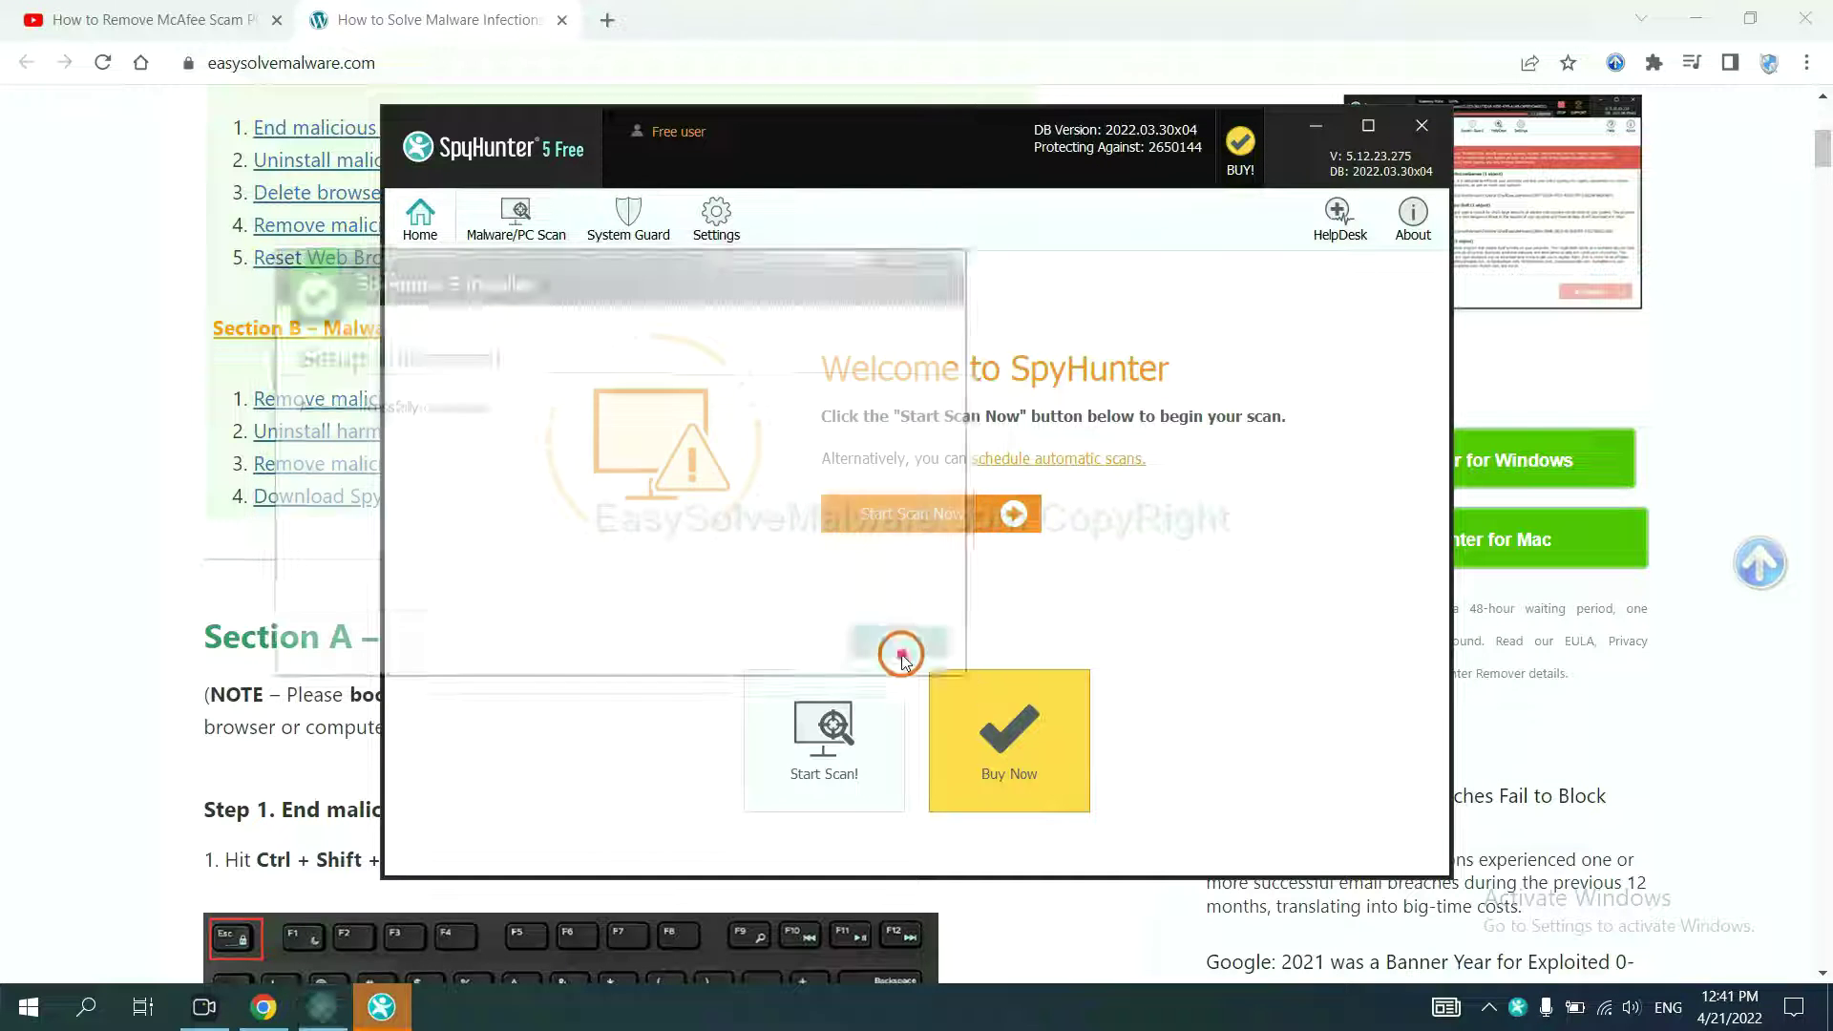
click(905, 519)
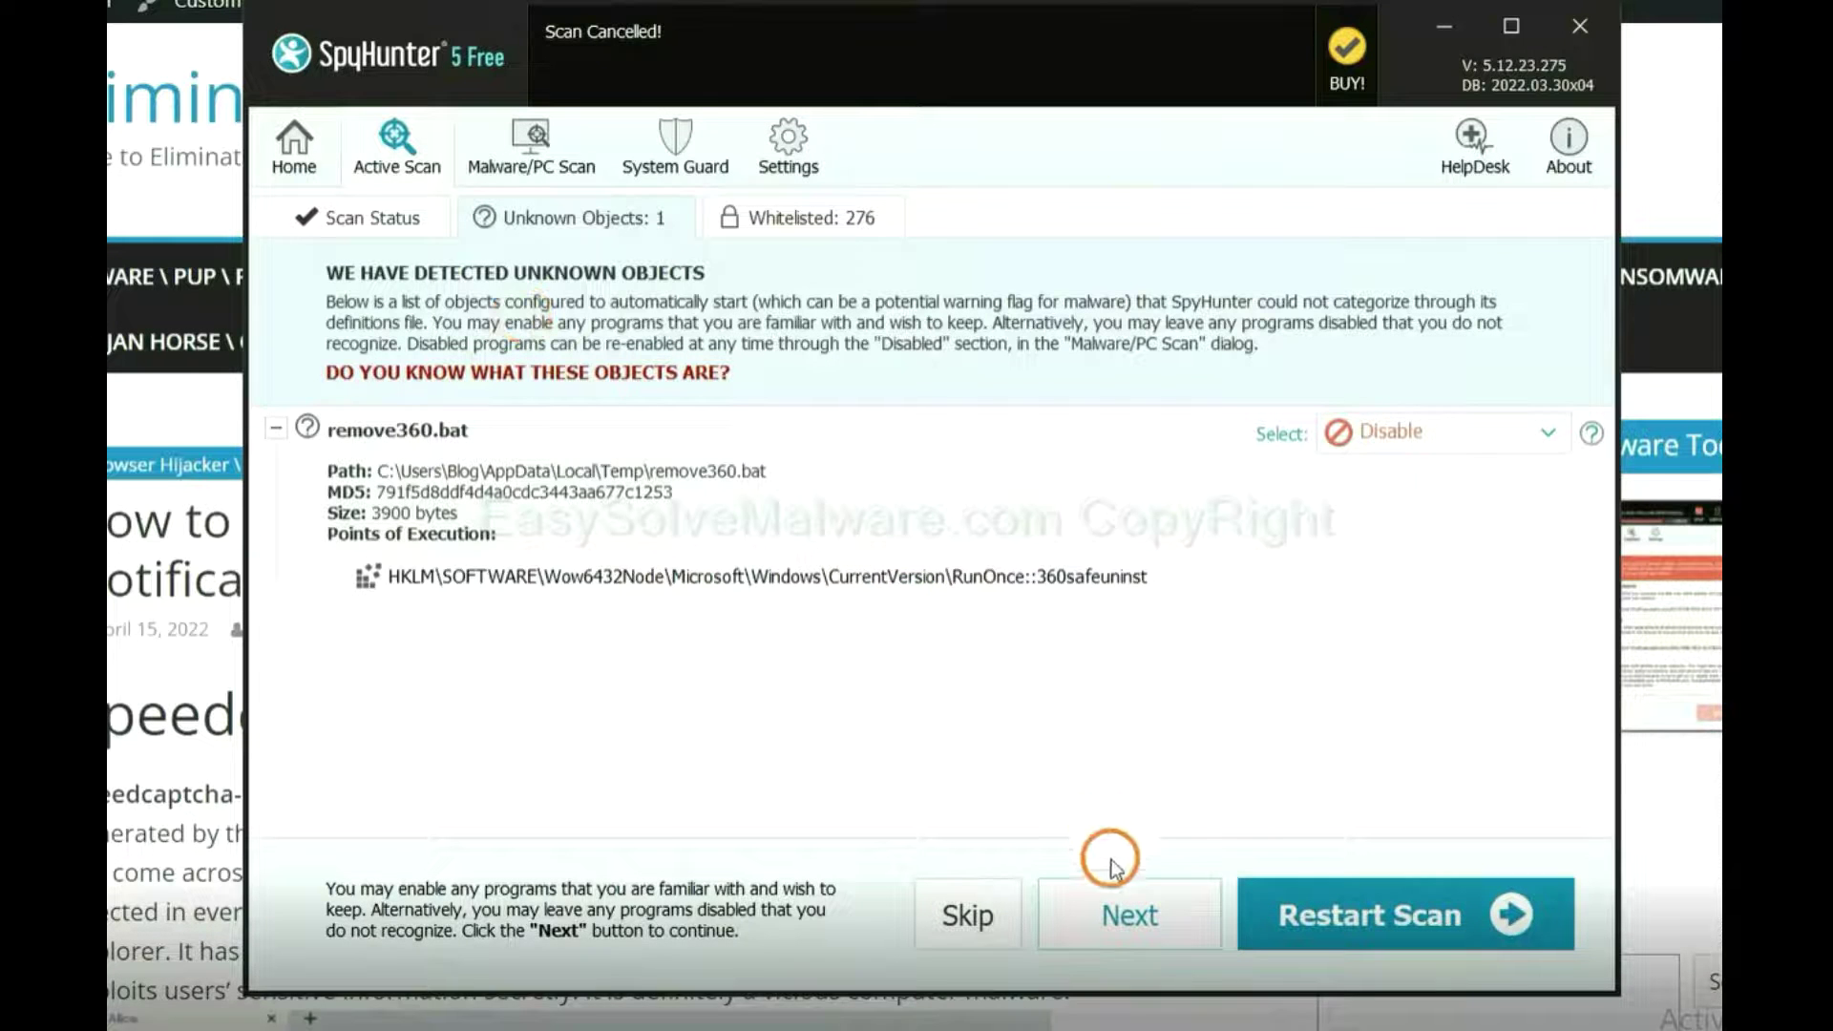
click(1100, 908)
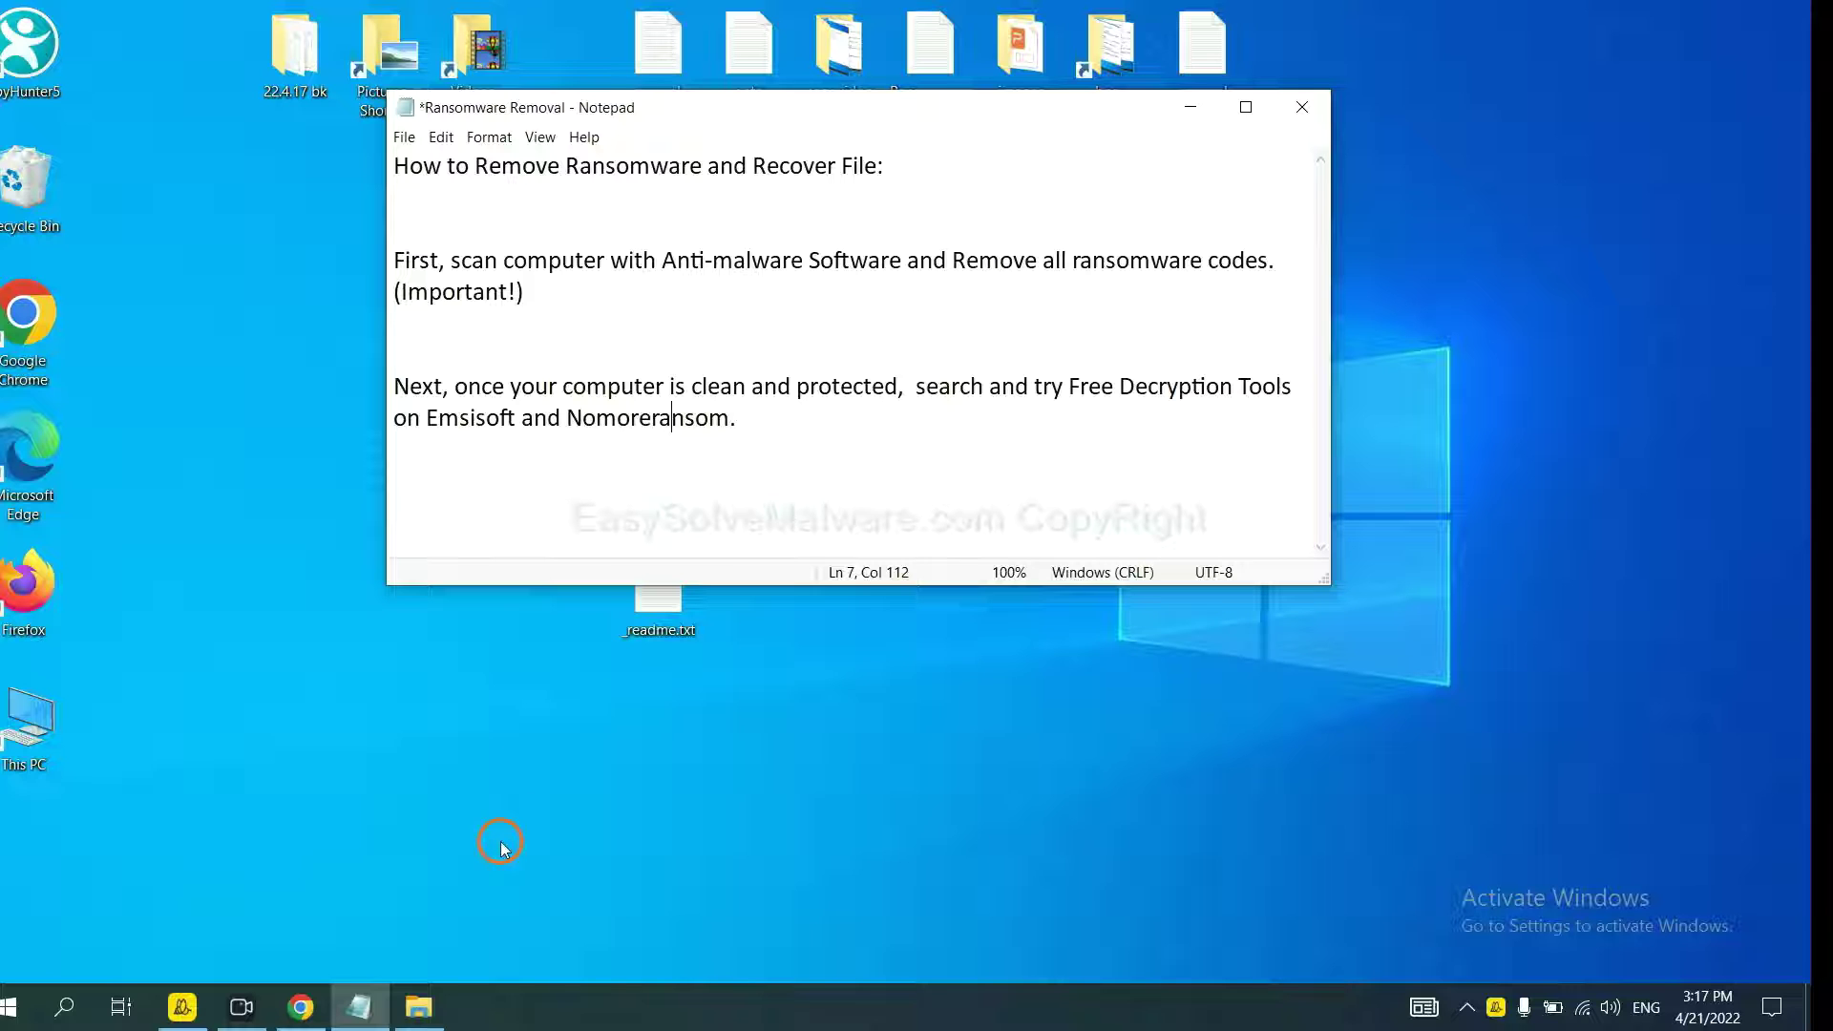
Step: Bring the jhdd removal guide in Chrome back to the front
click(296, 1009)
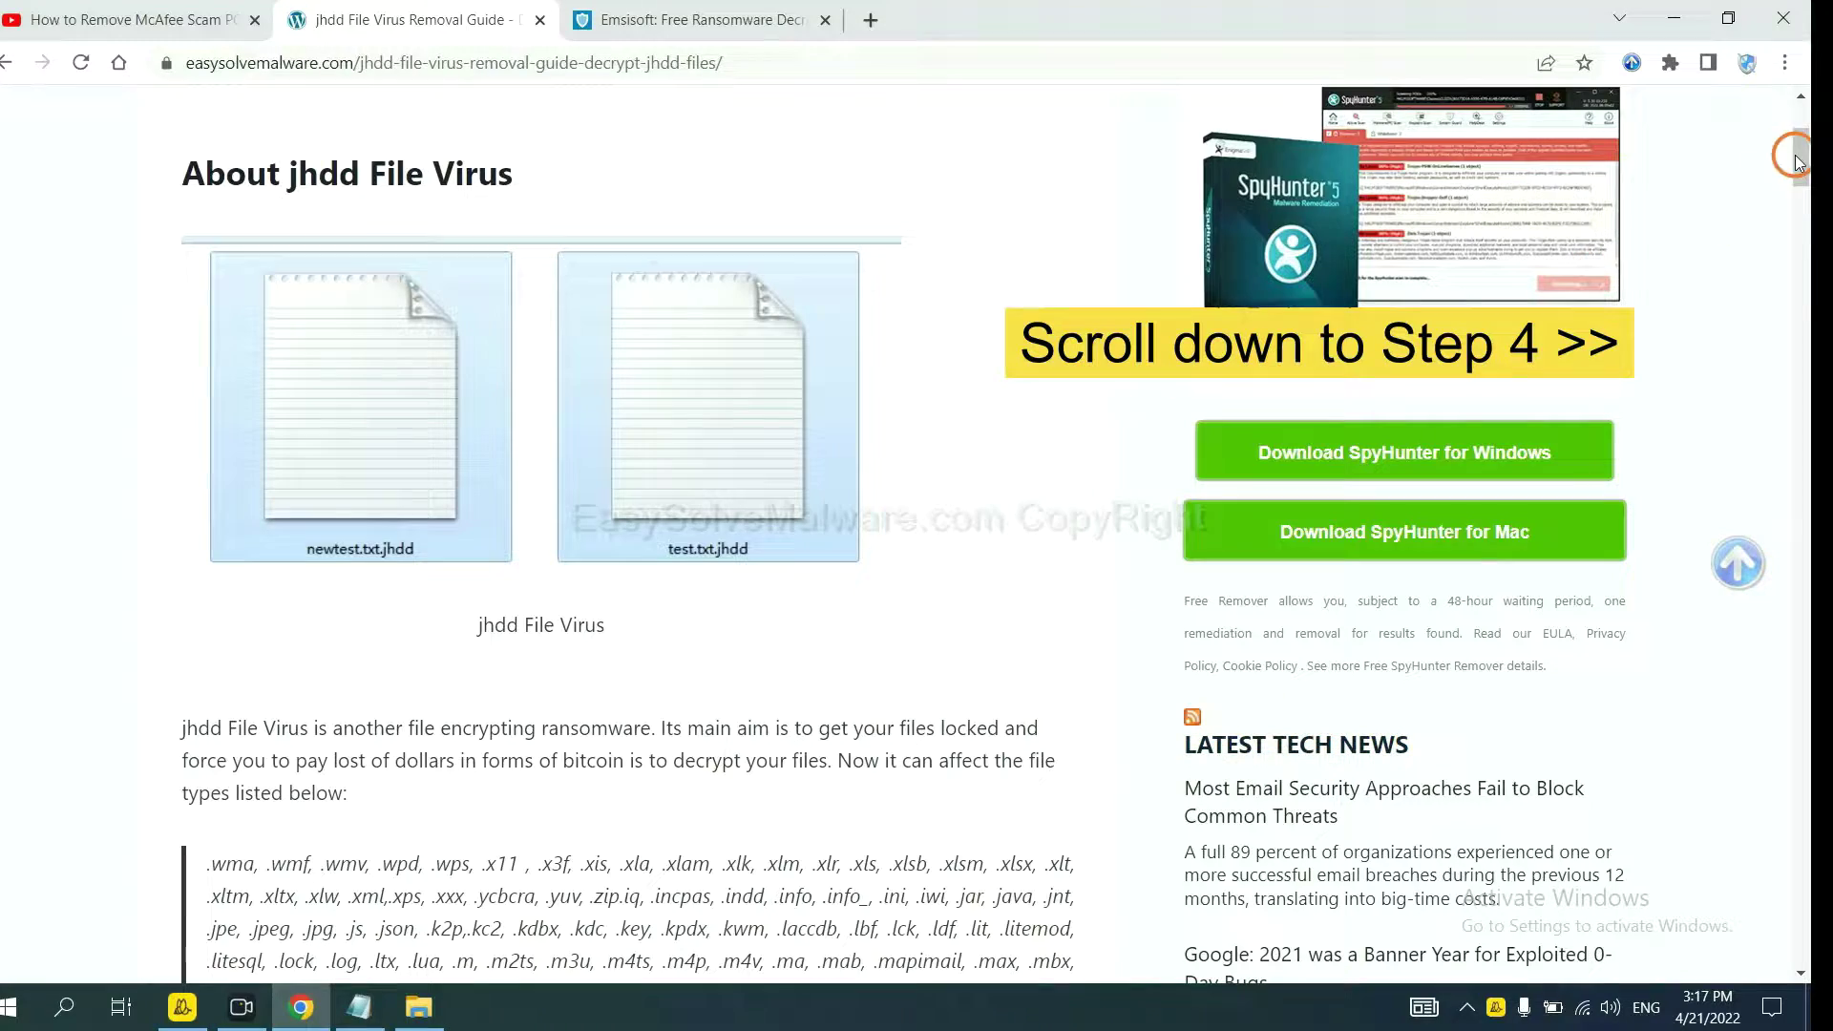
mouse_move(1800, 145)
mouse_down()
mouse_move(1787, 833)
mouse_move(1789, 818)
mouse_up()
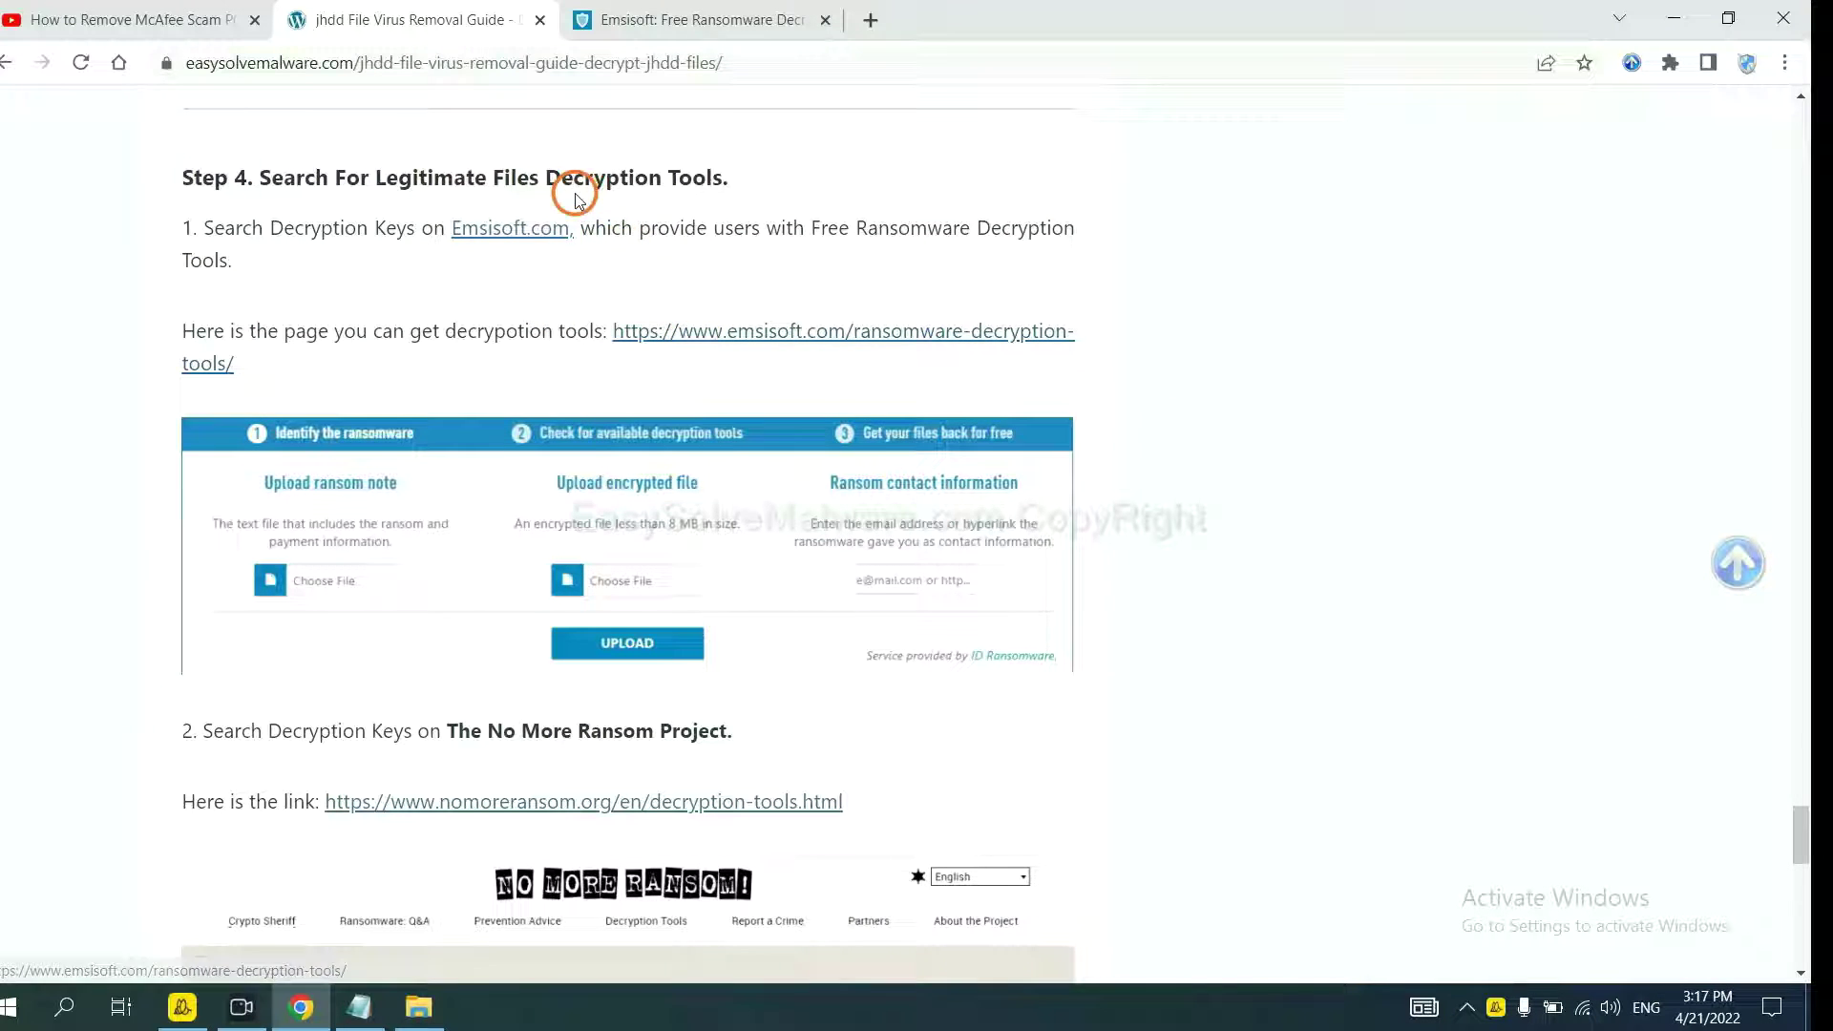
scroll(626, 368, down, 3)
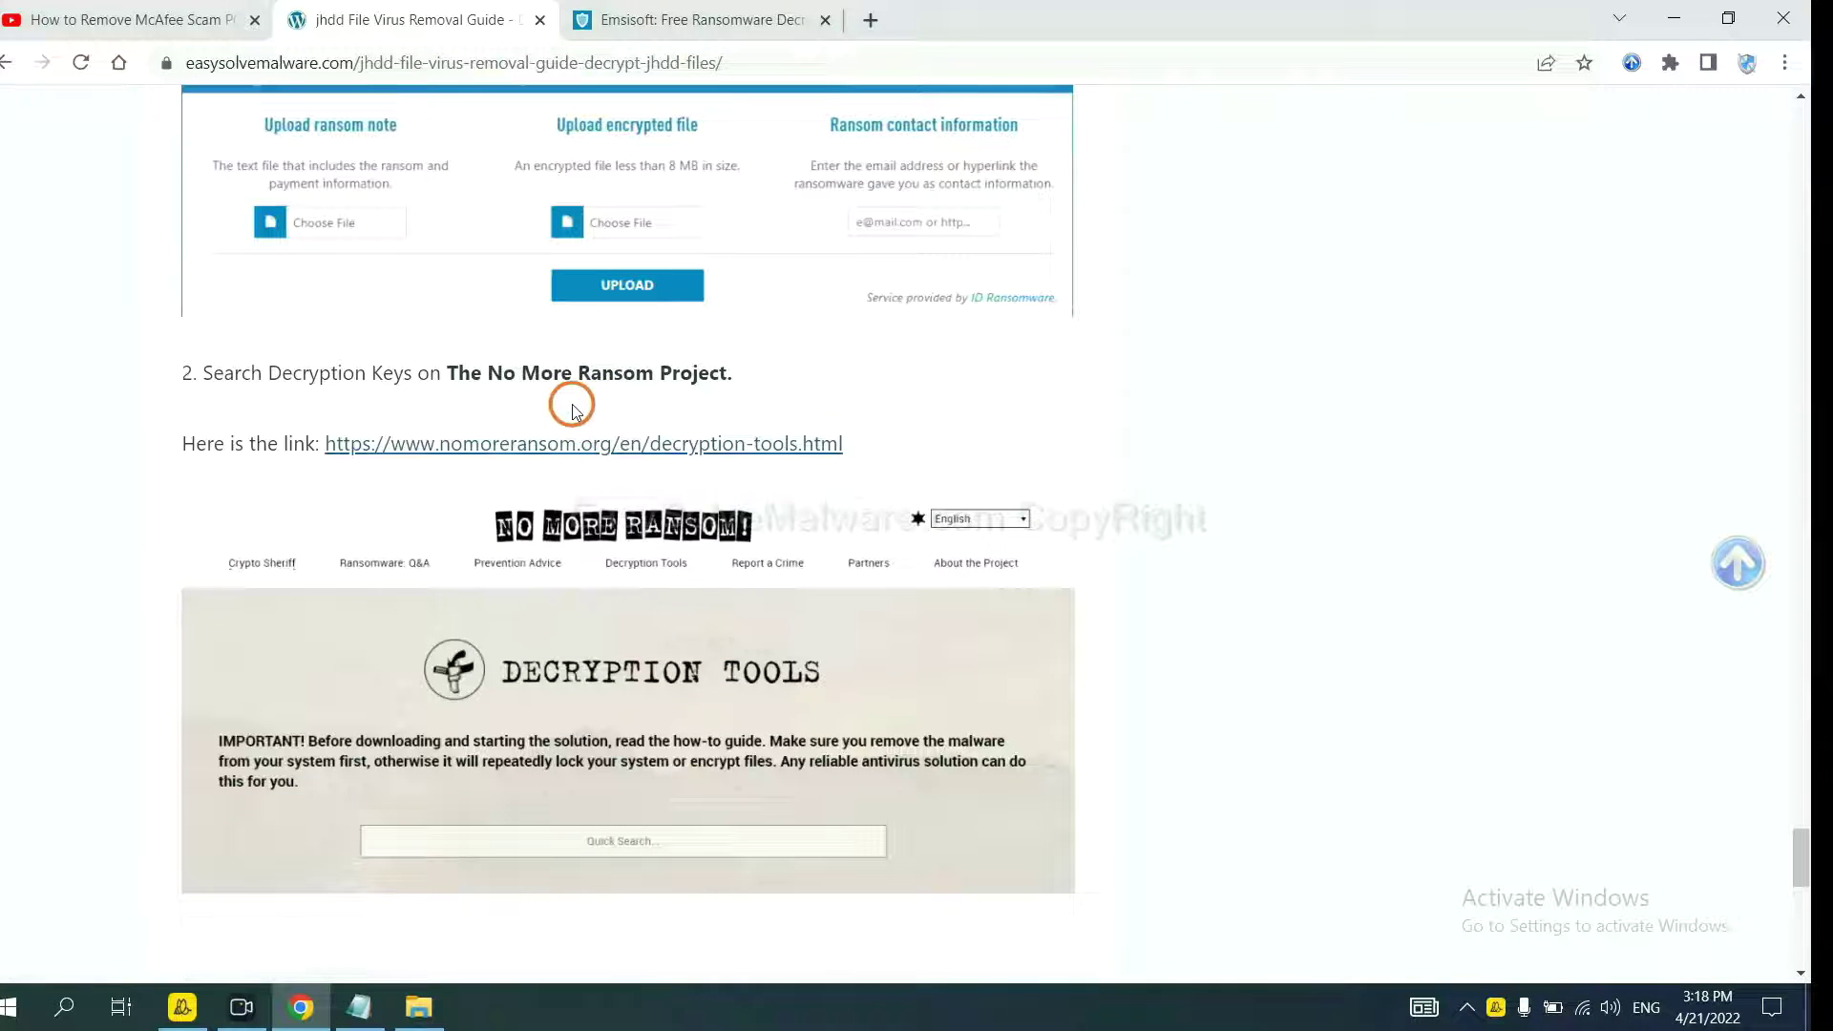
scroll(790, 441, up, 2)
scroll(793, 441, up, 2)
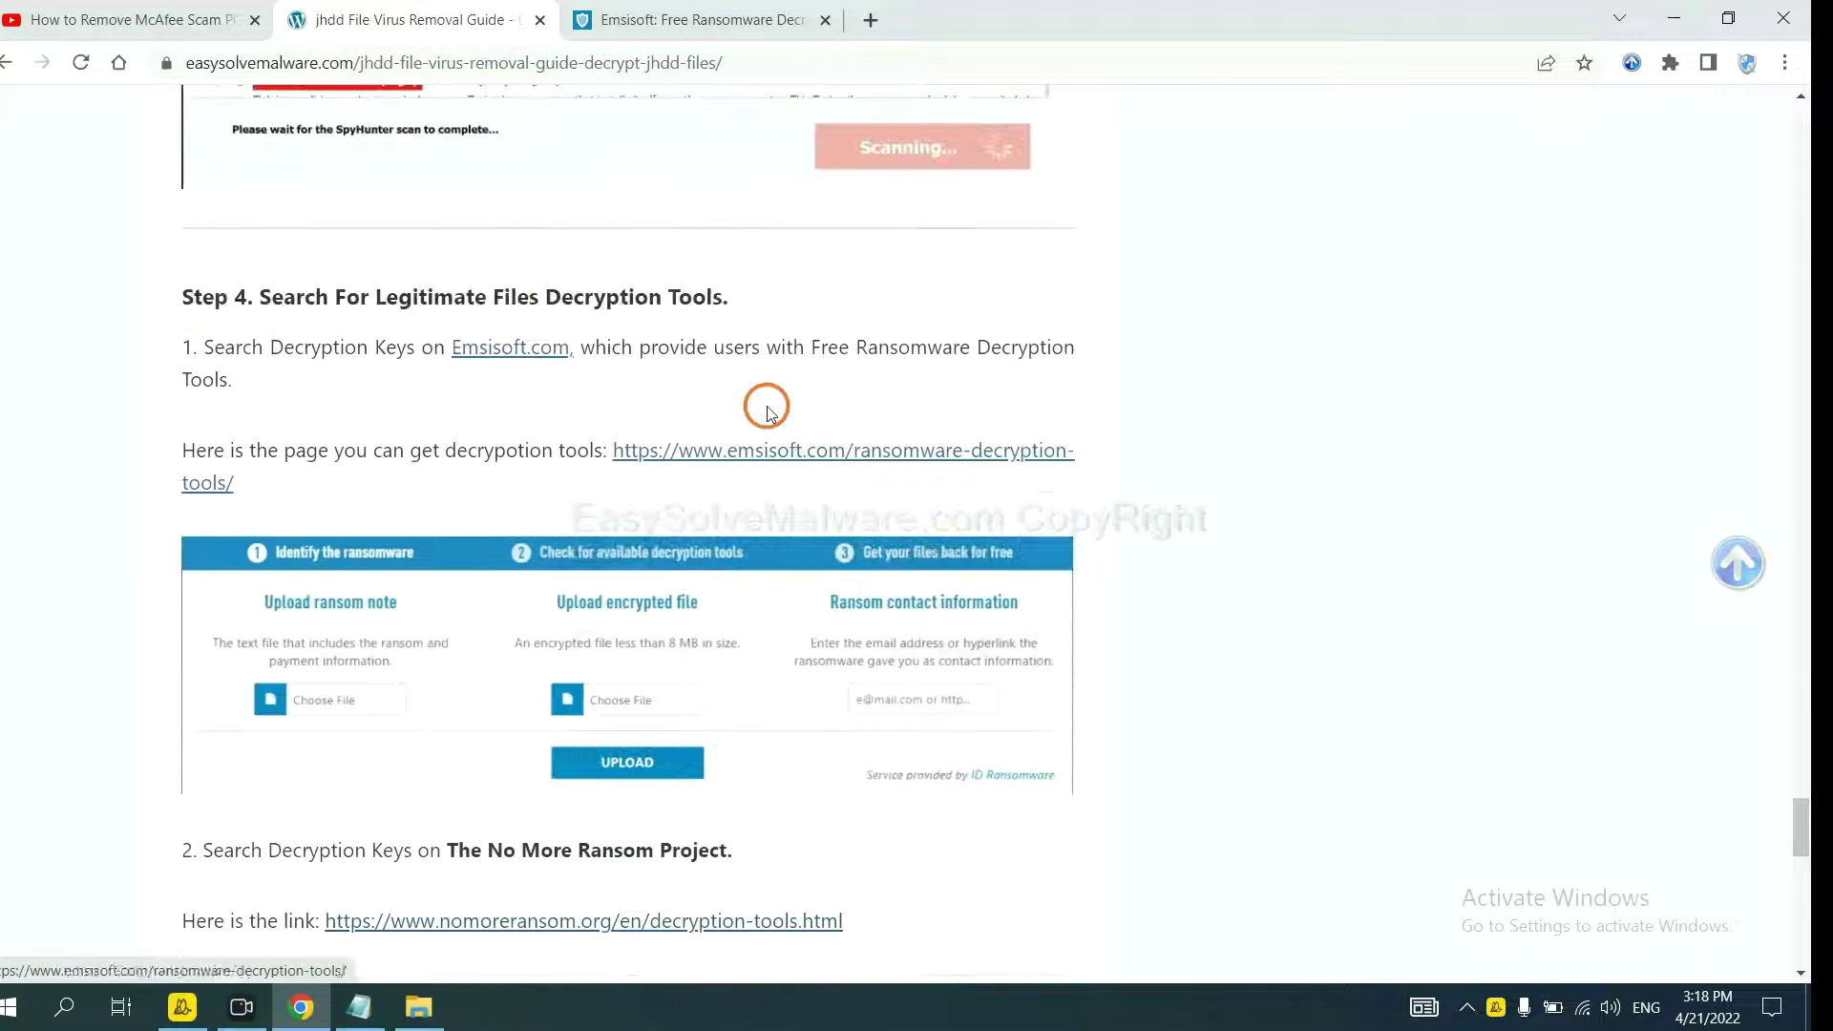
Step: Open Emsisoft's ransomware decryption tools page from the guide's Step 4 link
click(752, 453)
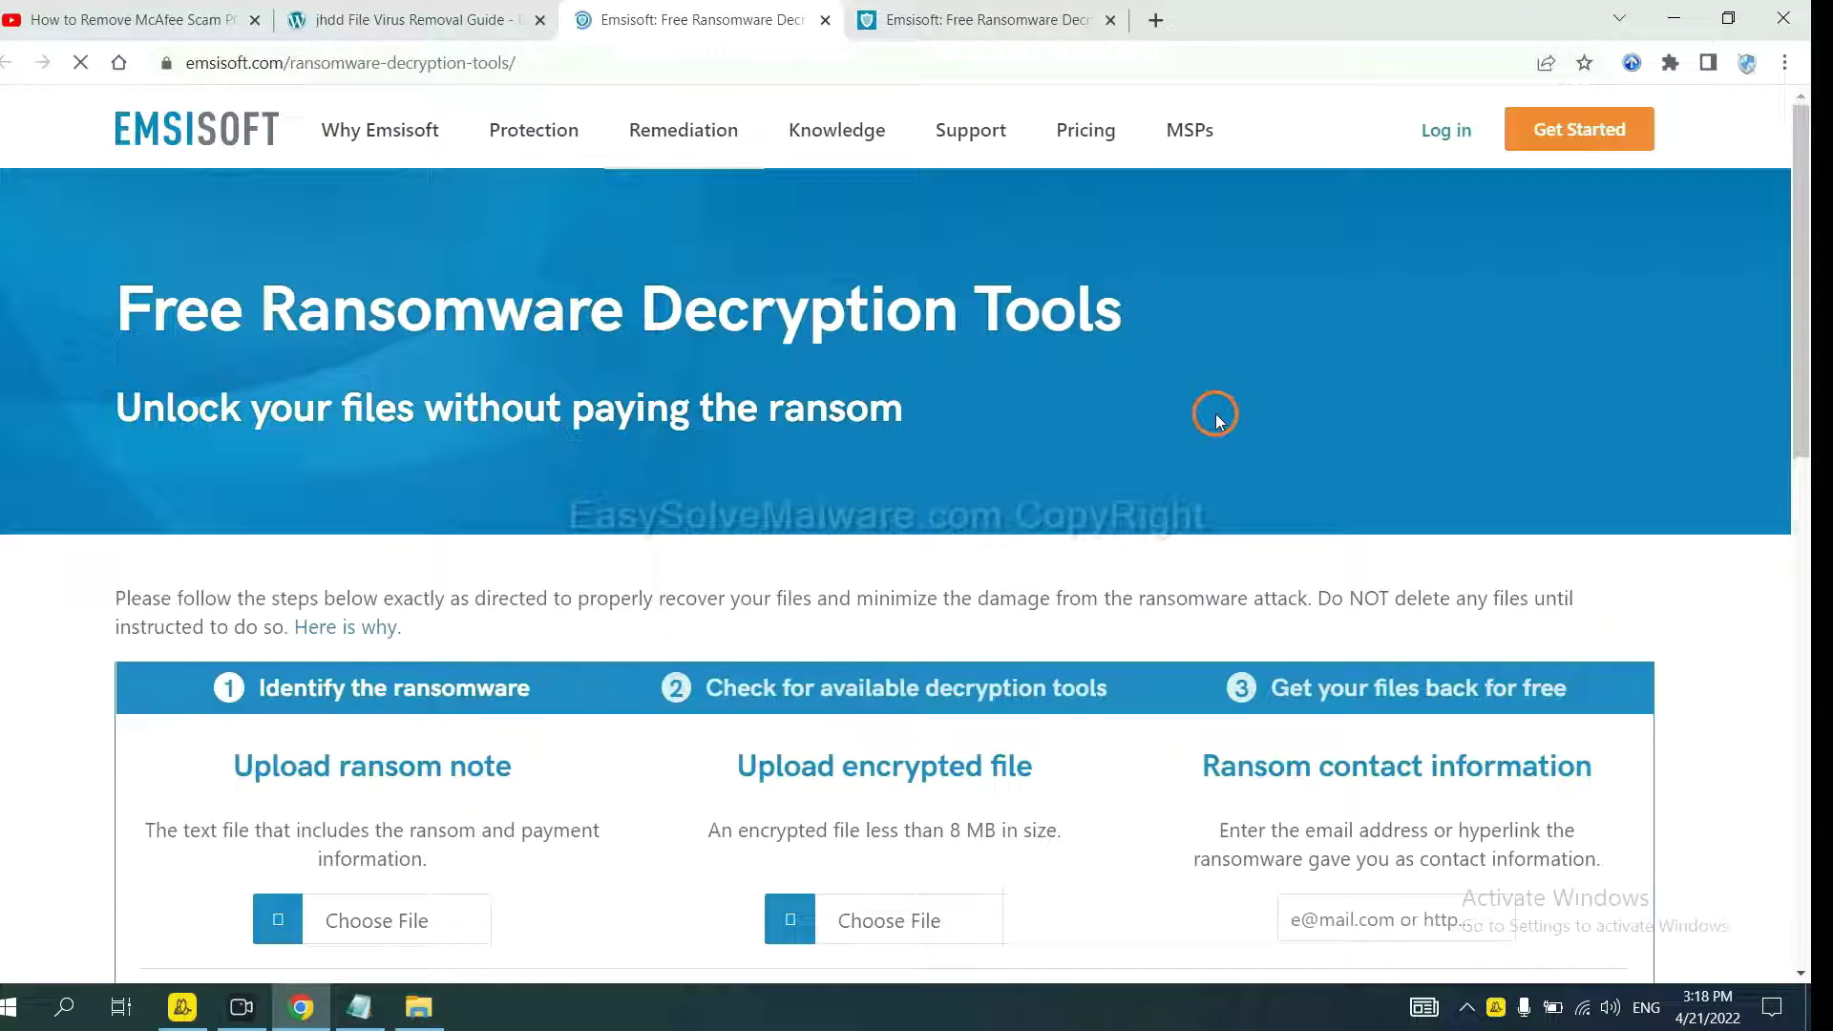
scroll(1192, 406, down, 2)
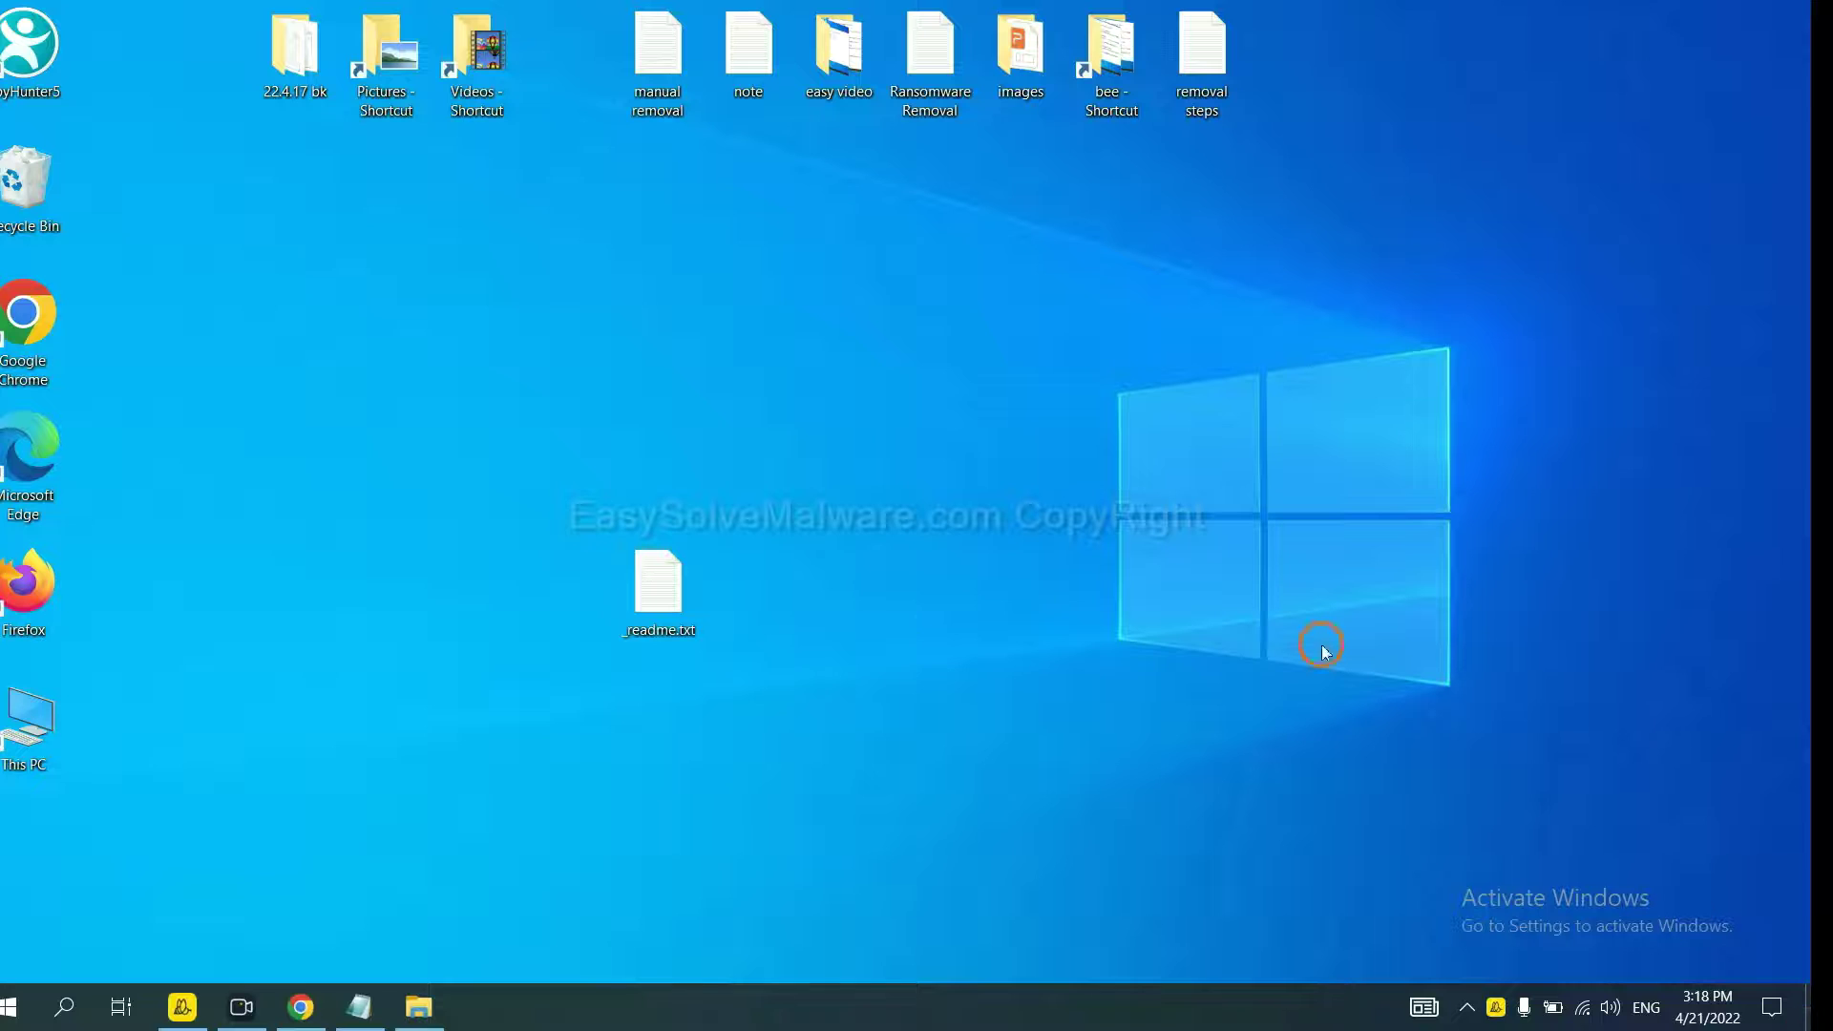
Step: Copy the support e-mail from the _readme.txt ransom note and return to Chrome
double_click(676, 588)
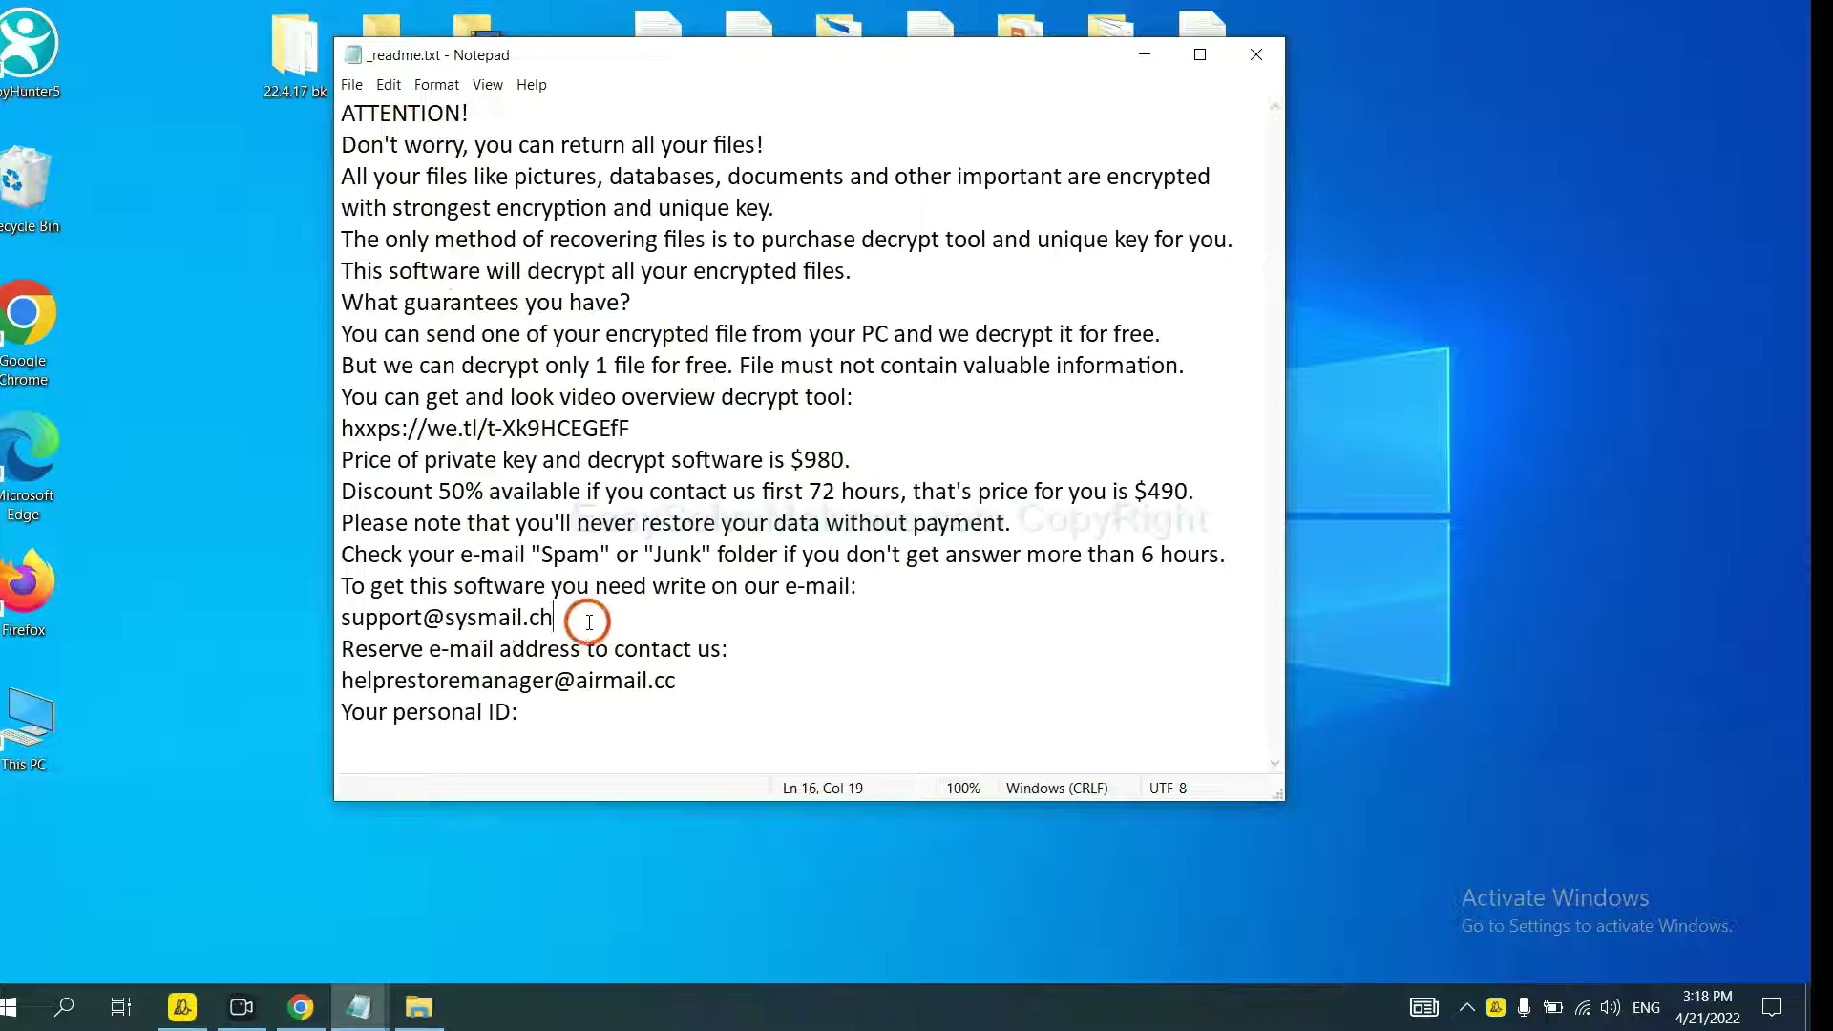
mouse_move(565, 620)
mouse_down()
mouse_move(331, 590)
mouse_move(294, 605)
mouse_up()
key(ctrl+c)
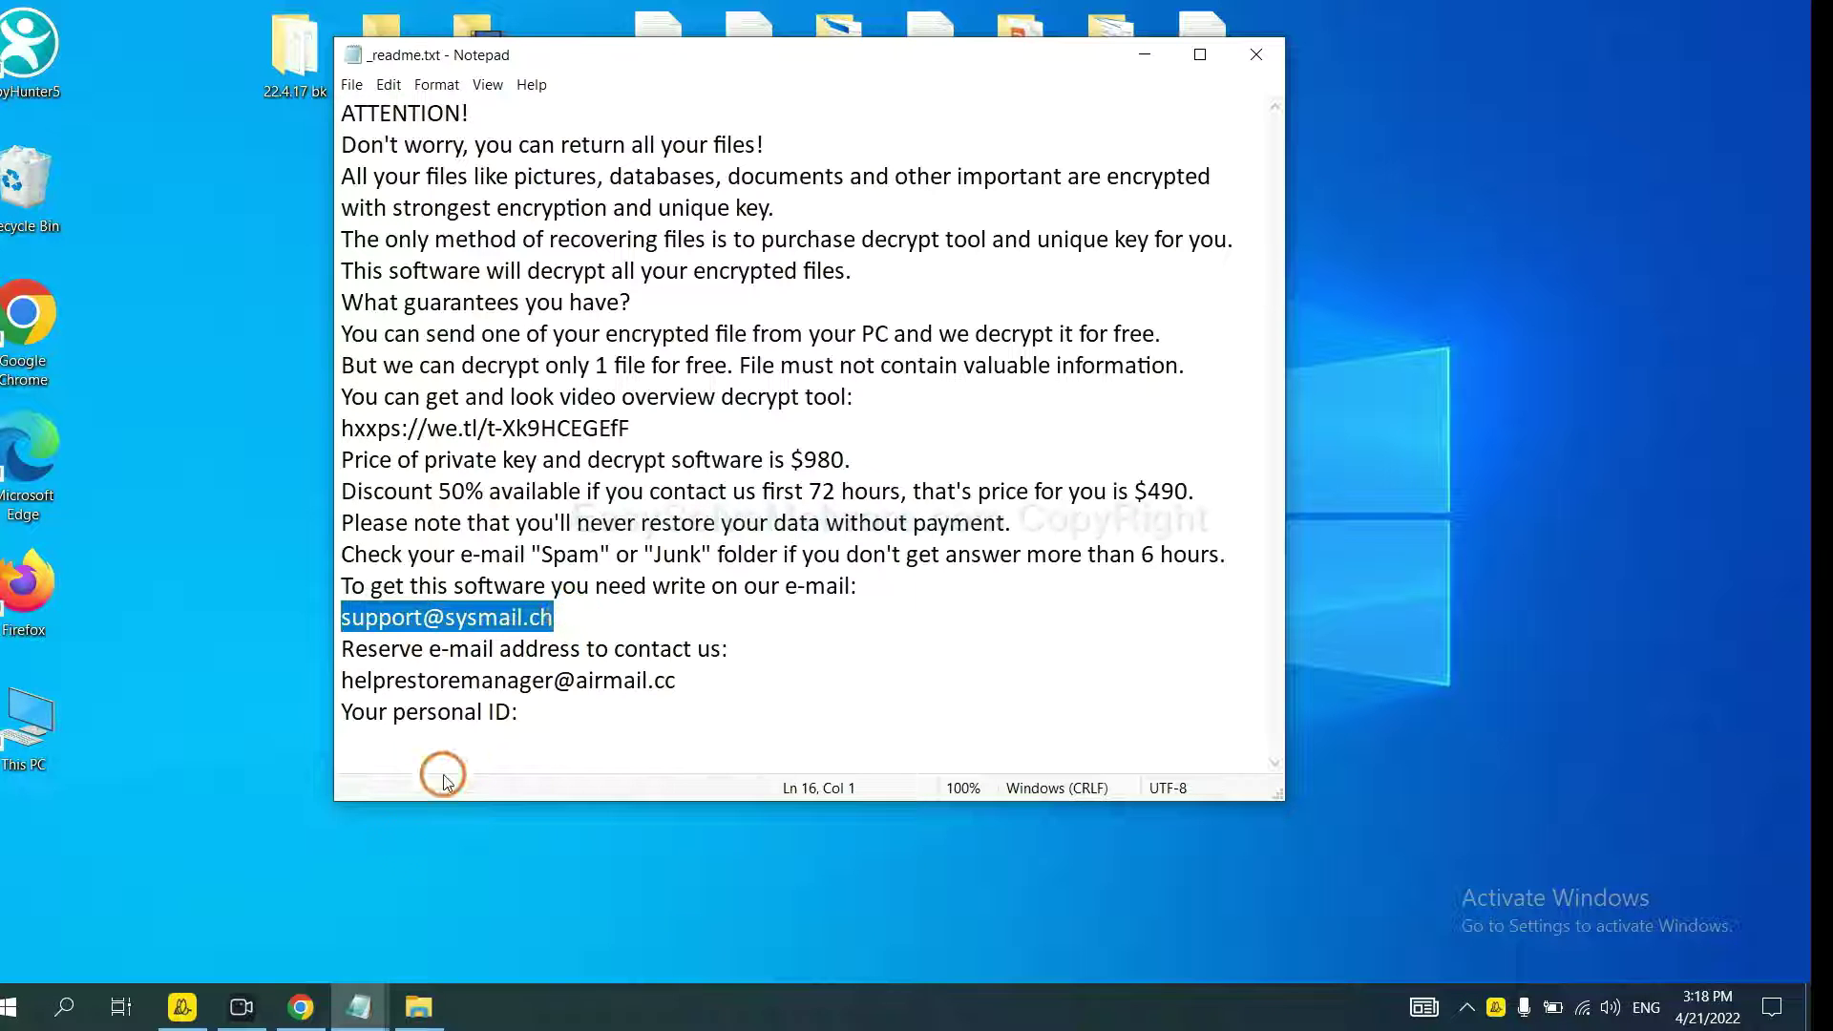
click(299, 1008)
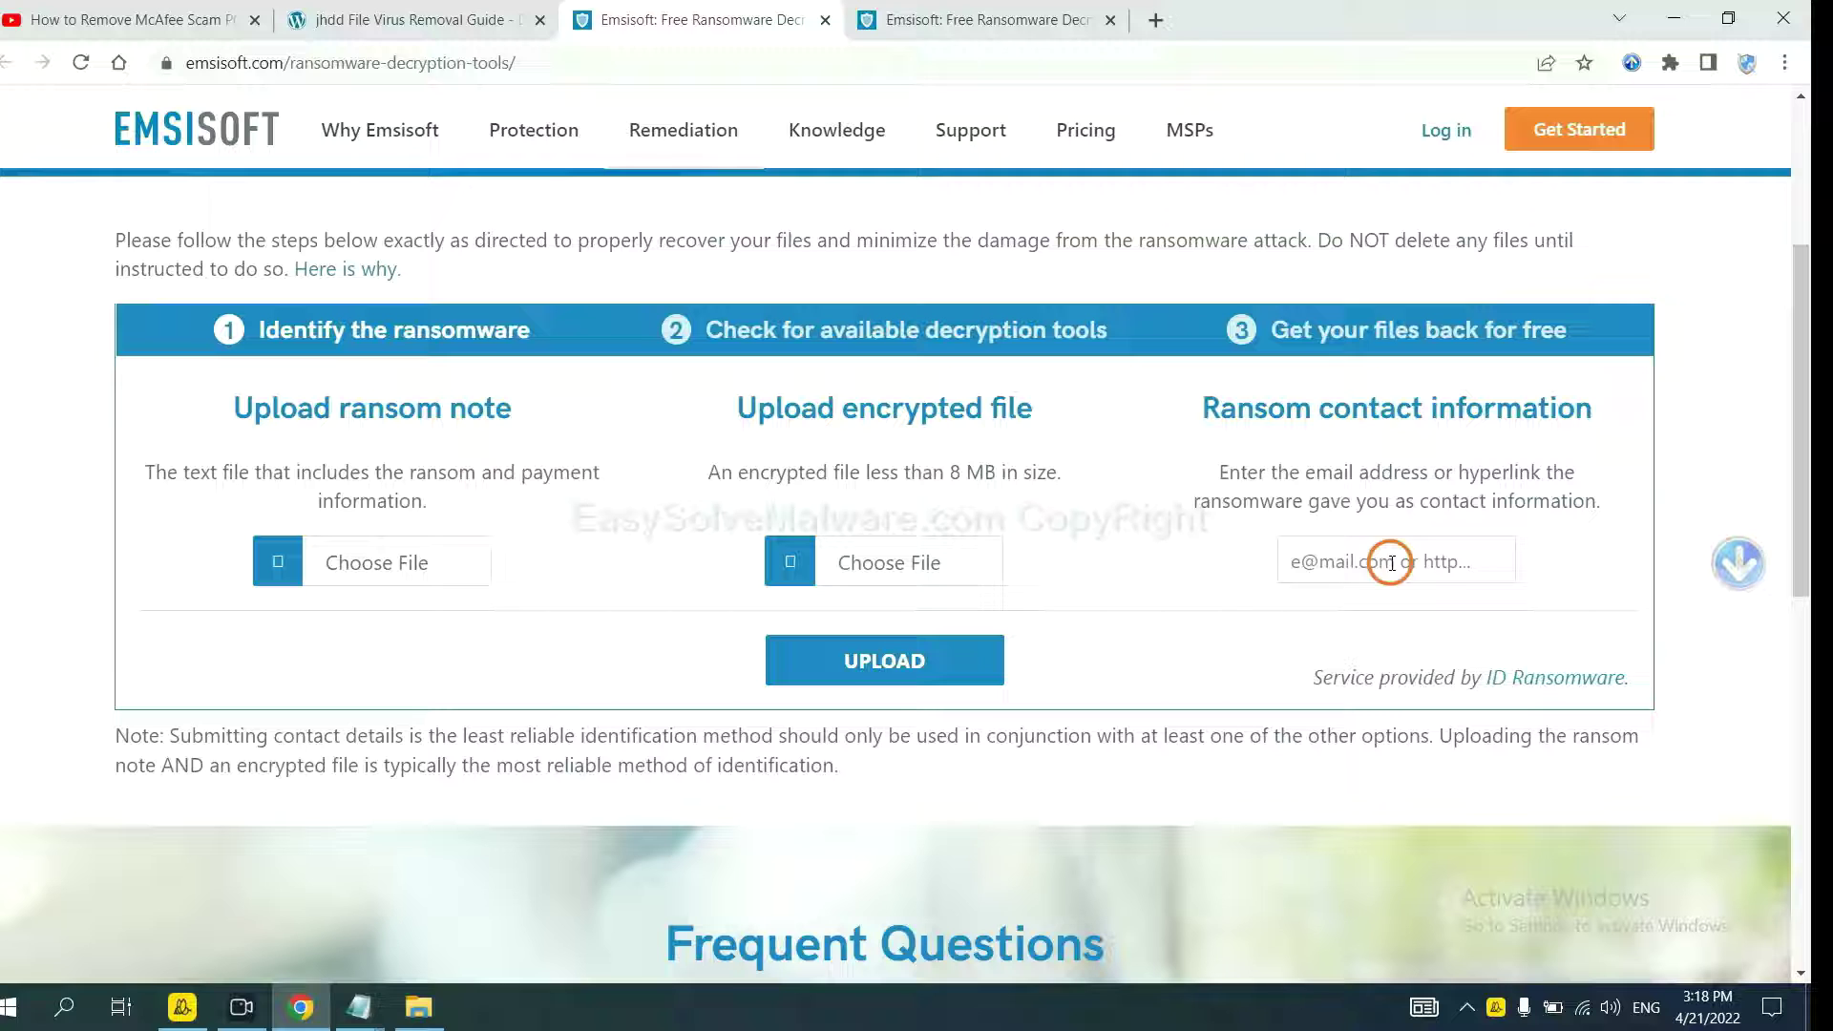
Step: Paste the ransom contact e-mail into Emsisoft's identification form and upload it
click(1389, 563)
key(ctrl+v)
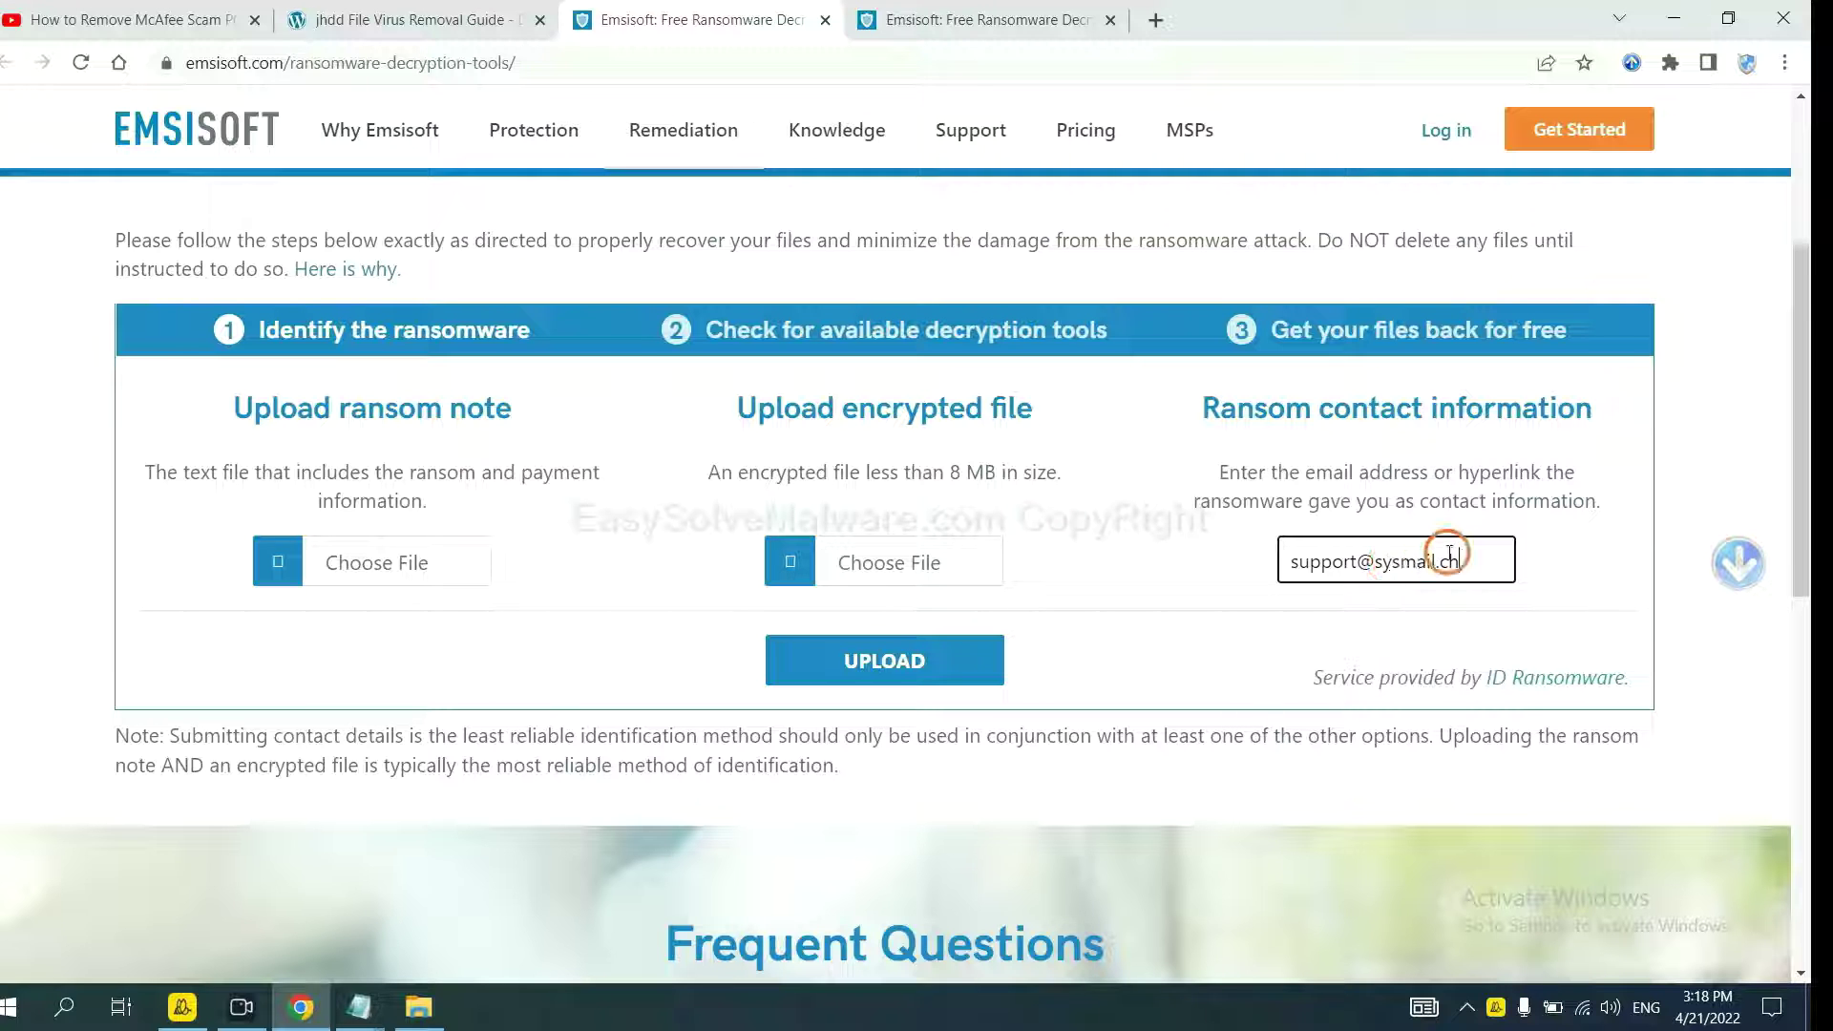
click(958, 657)
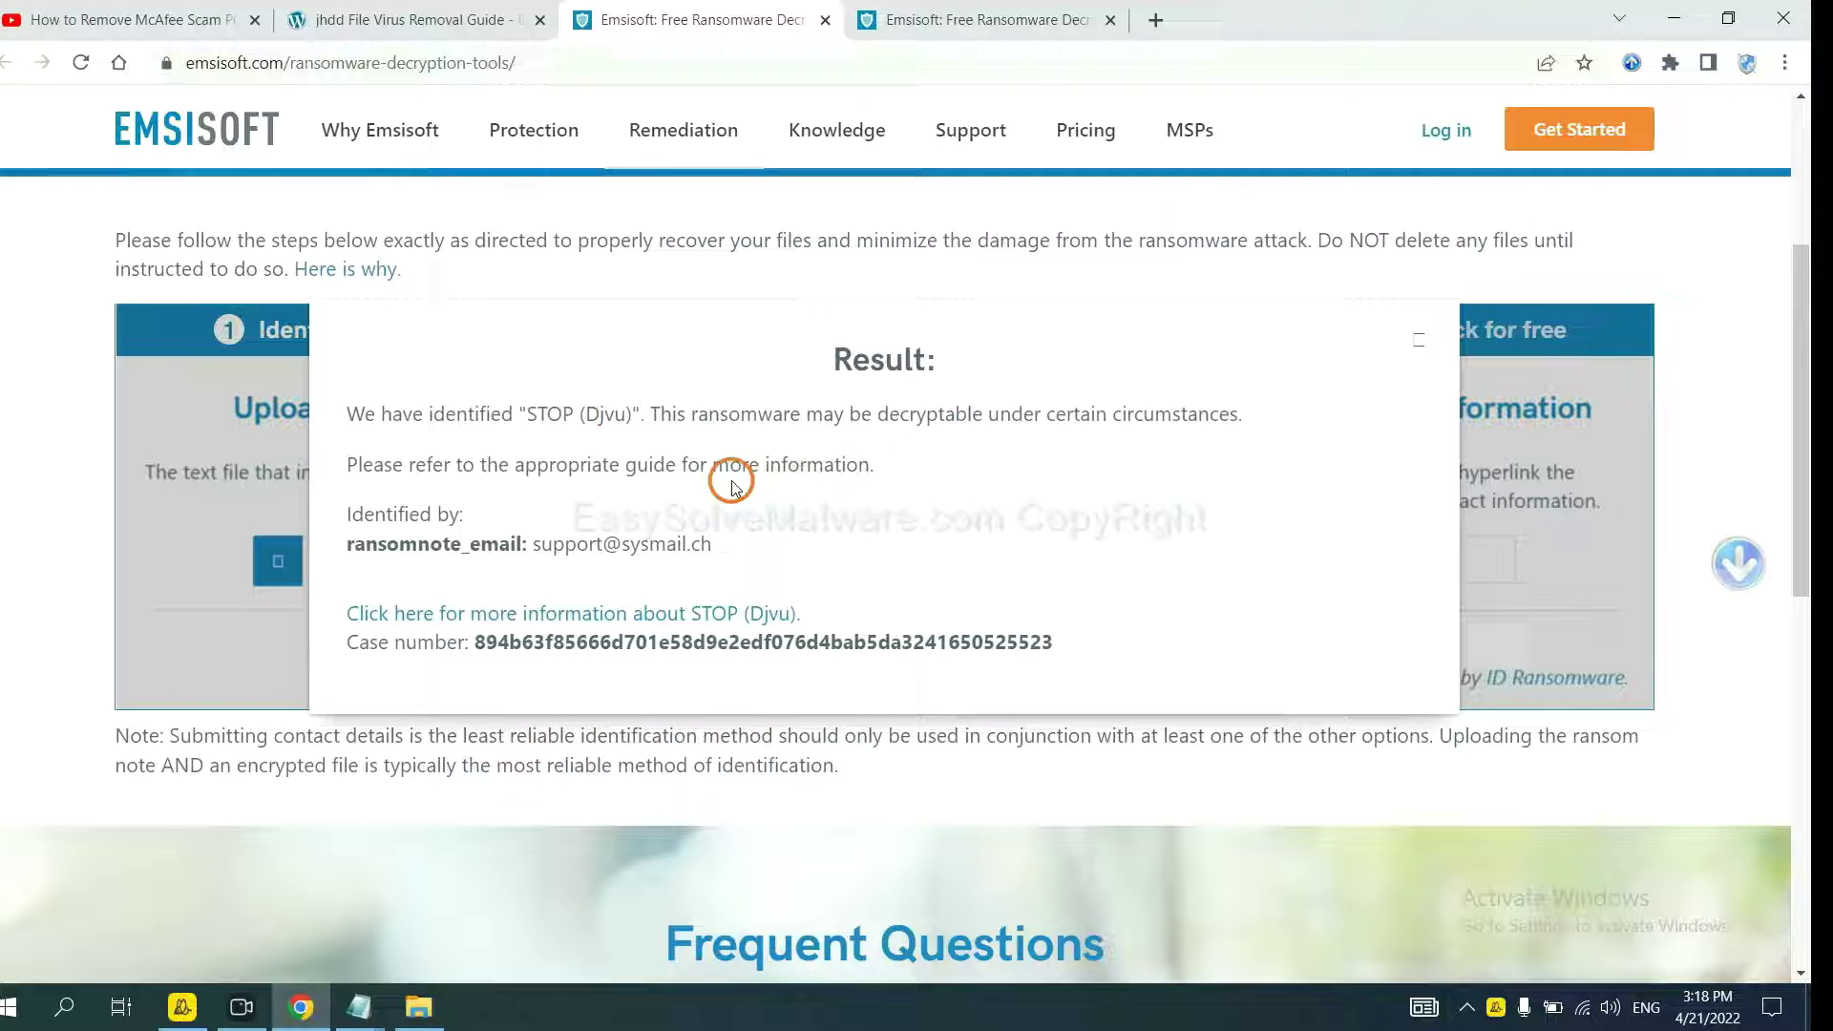
Step: Open the STOP (Djvu) information article, then its decryptor download page
click(591, 624)
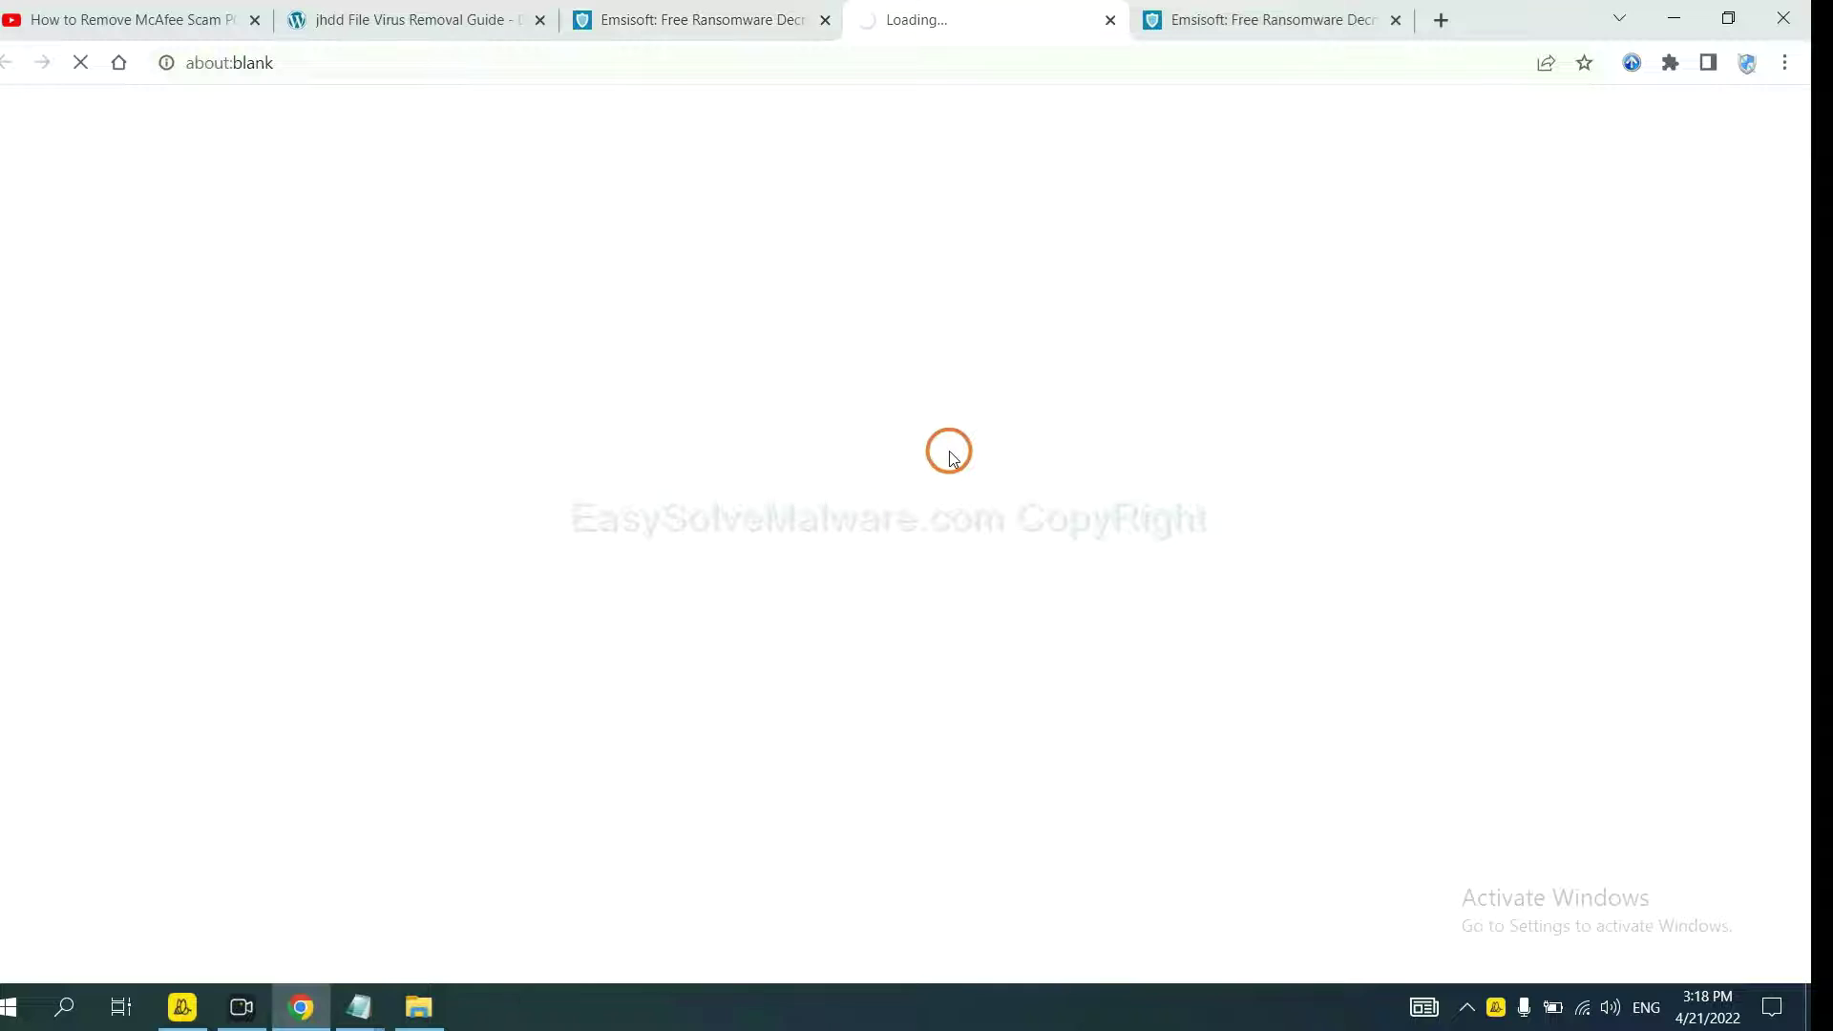
scroll(947, 445, down, 1)
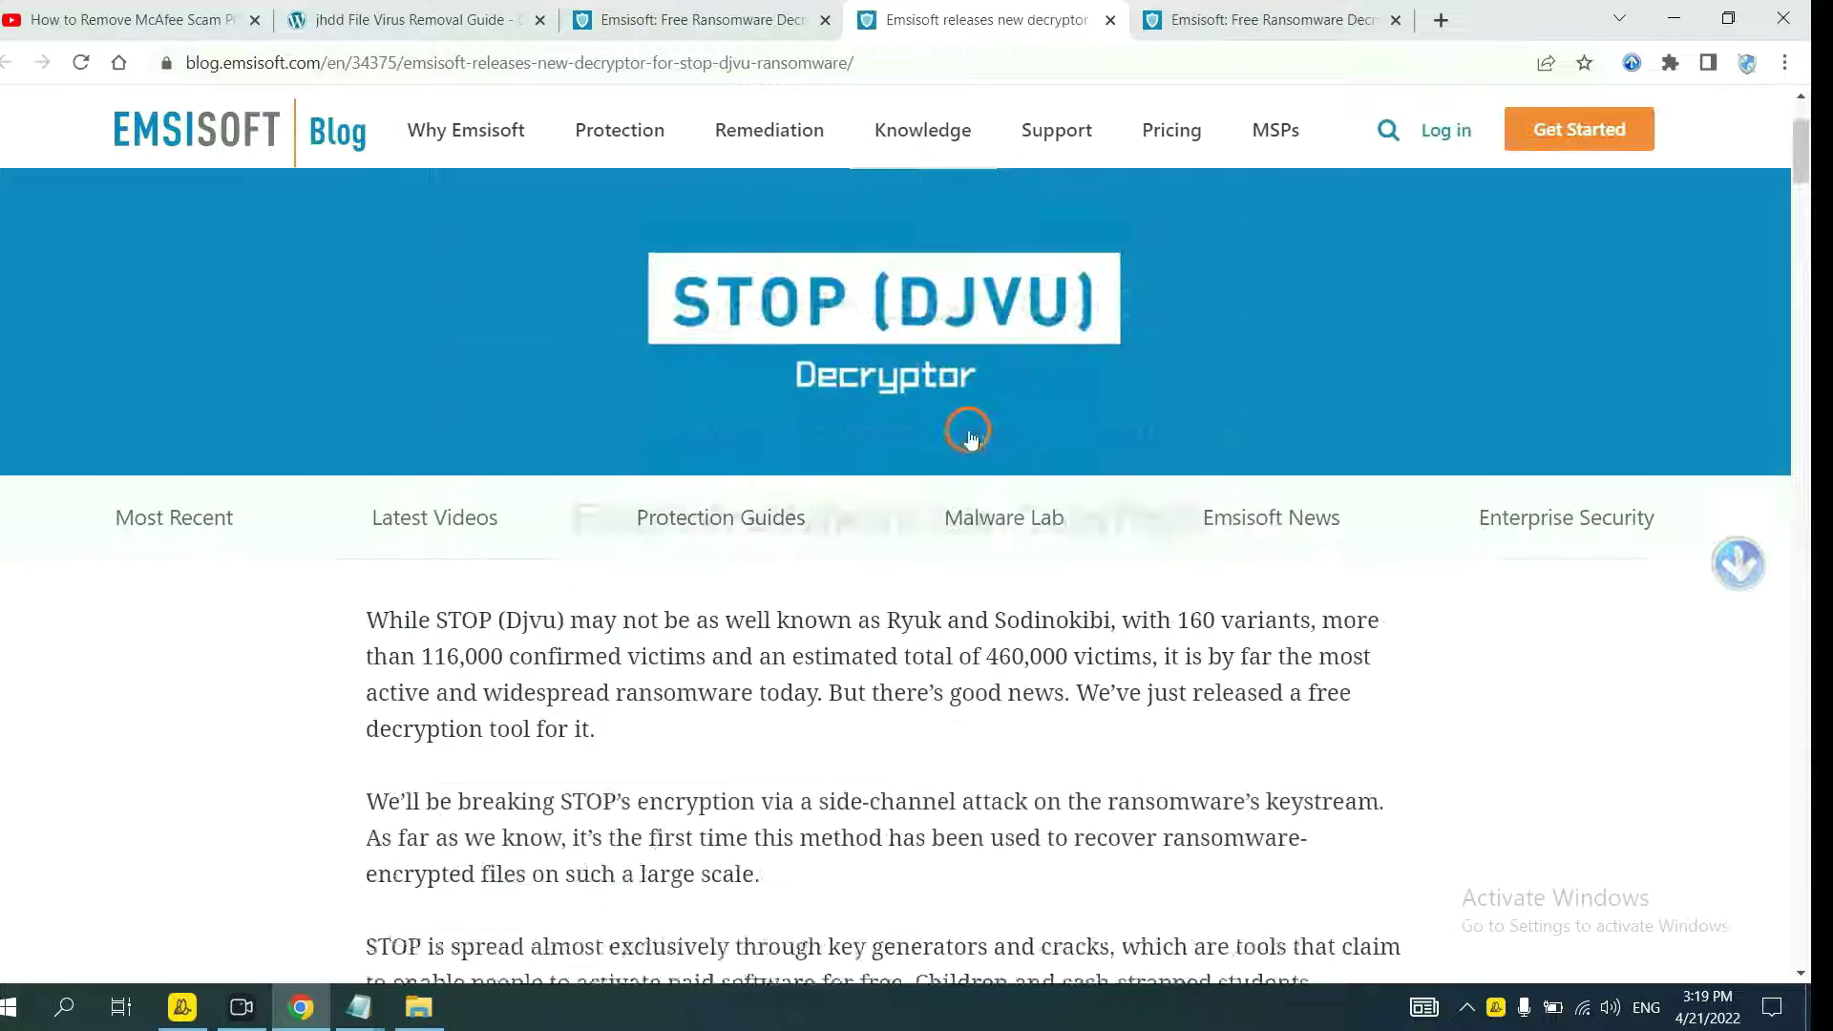
scroll(966, 426, down, 2)
scroll(913, 408, down, 5)
scroll(913, 405, down, 4)
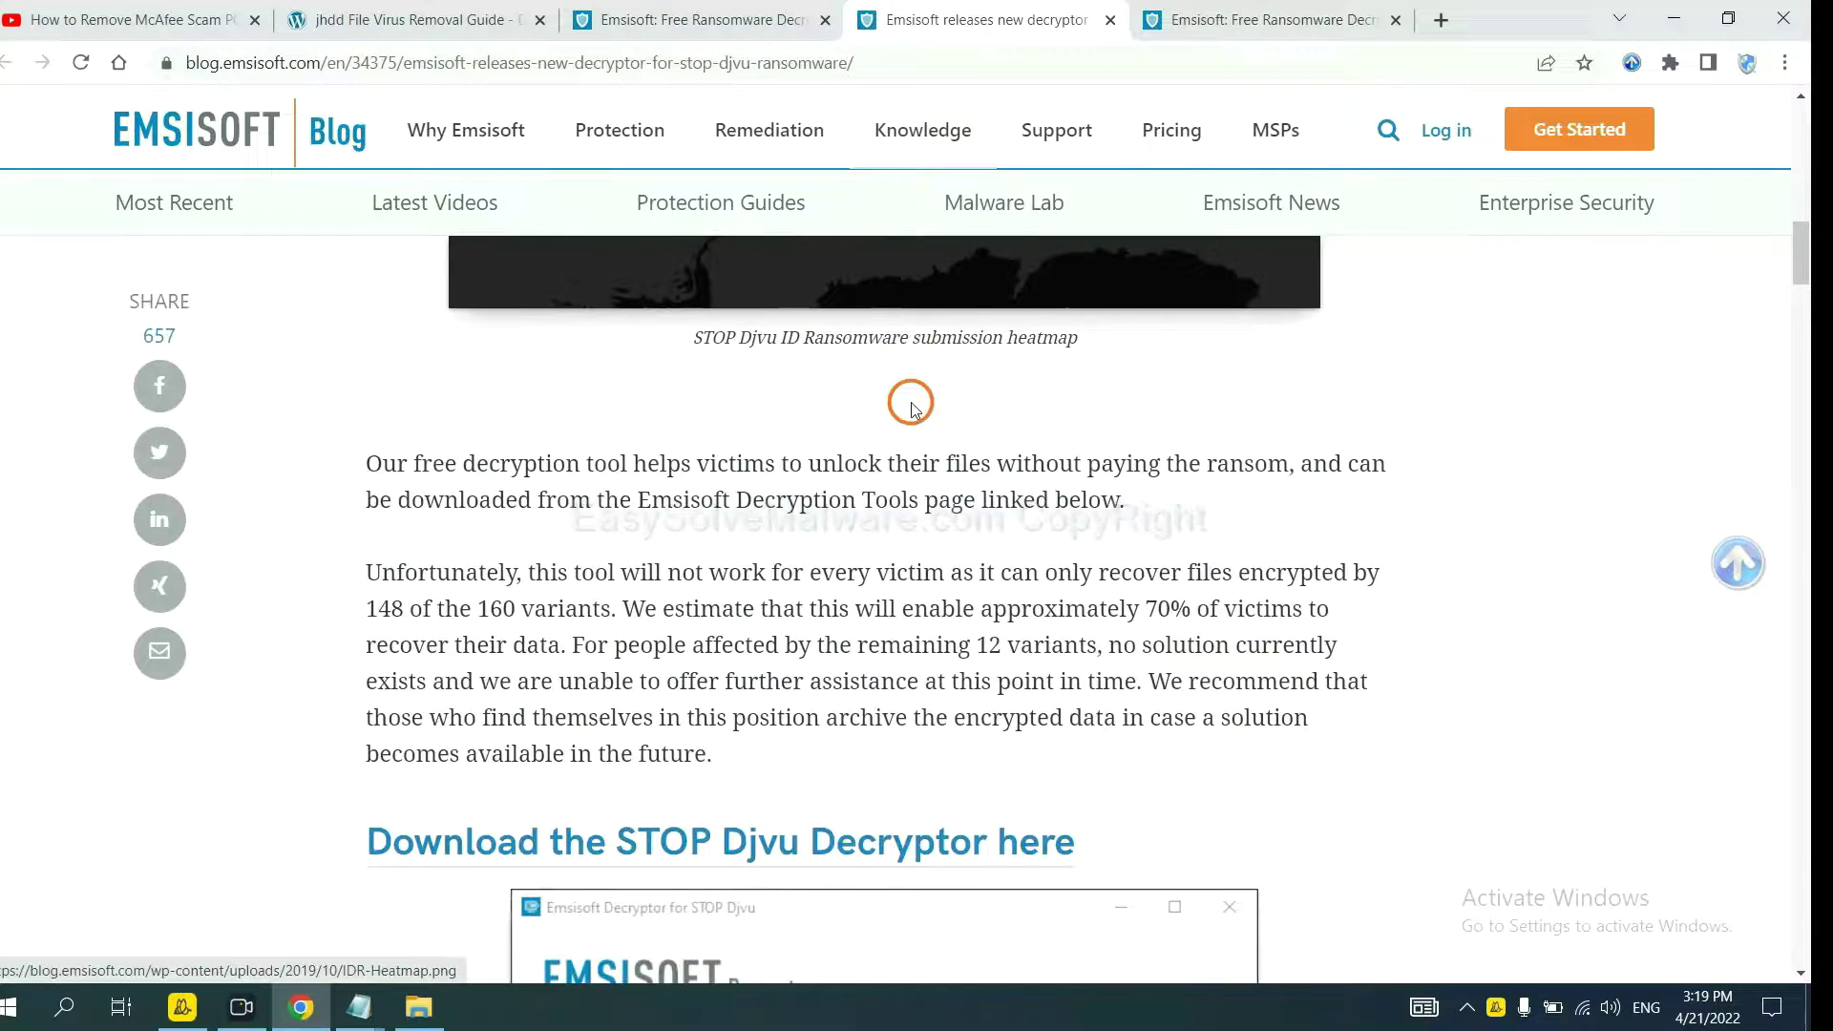
scroll(912, 402, down, 4)
scroll(912, 403, down, 4)
scroll(911, 404, down, 1)
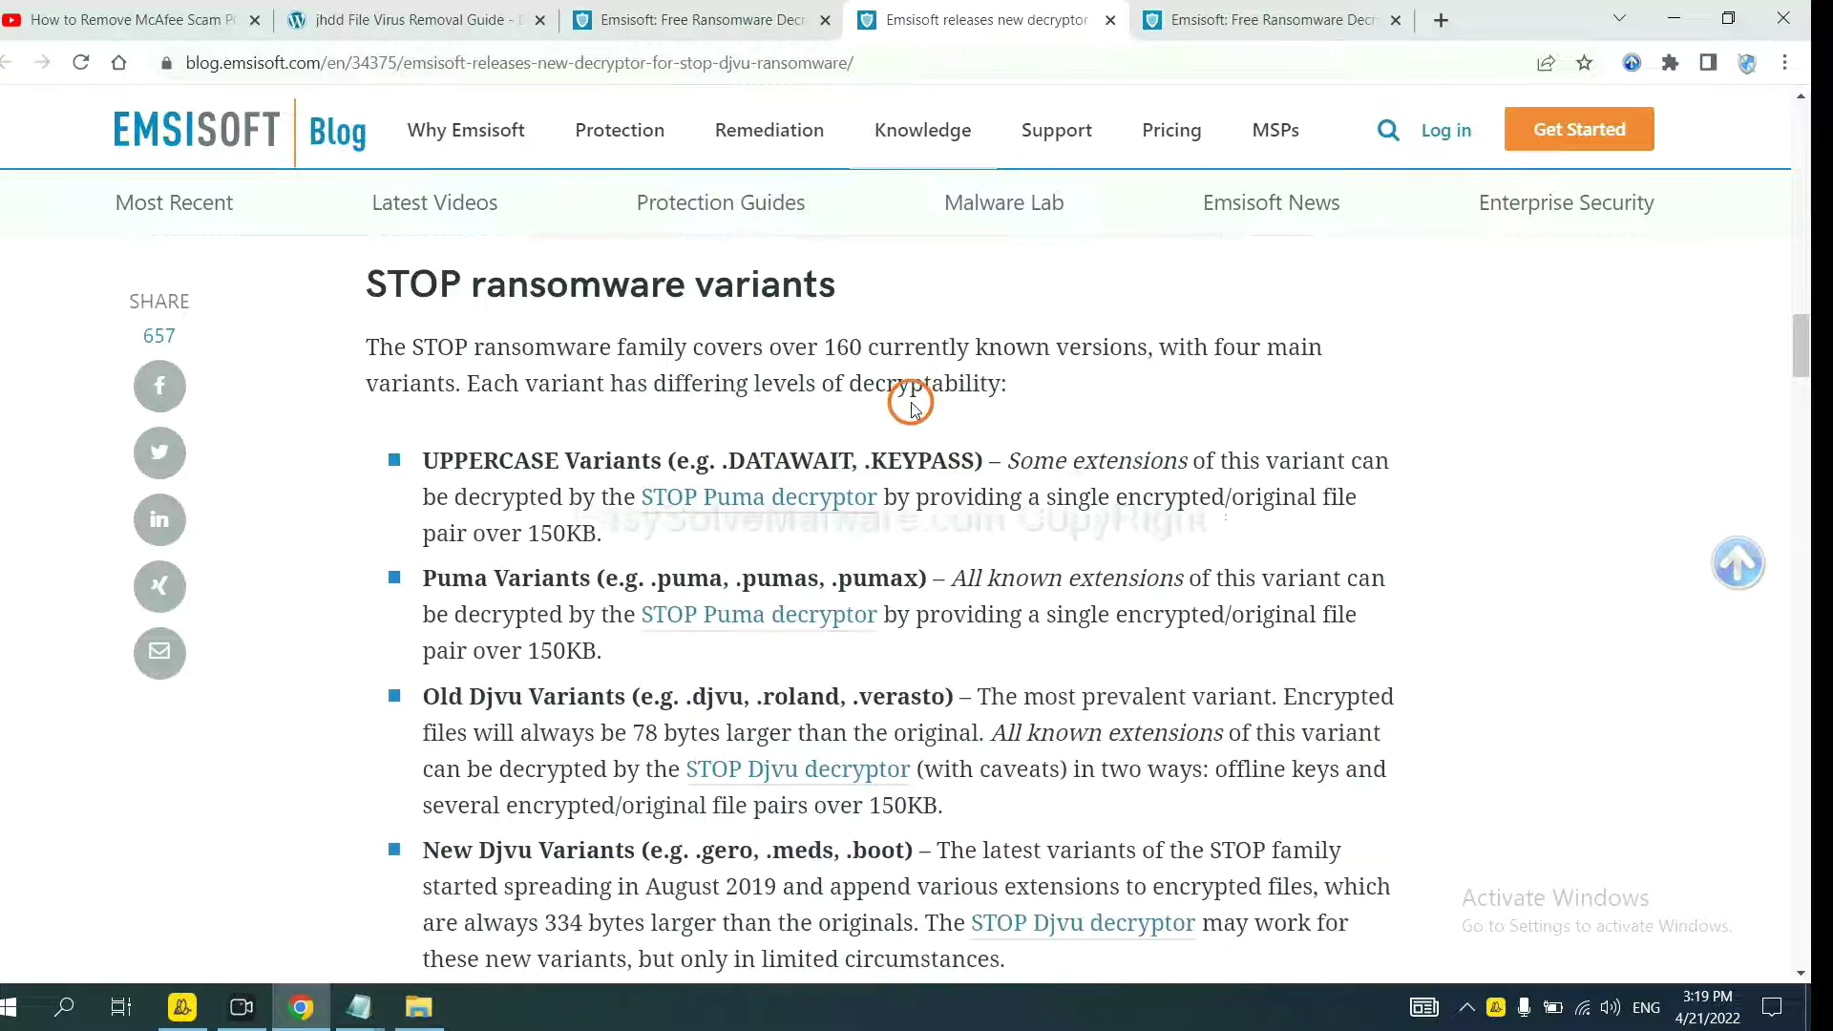
scroll(910, 406, down, 2)
scroll(910, 406, up, 2)
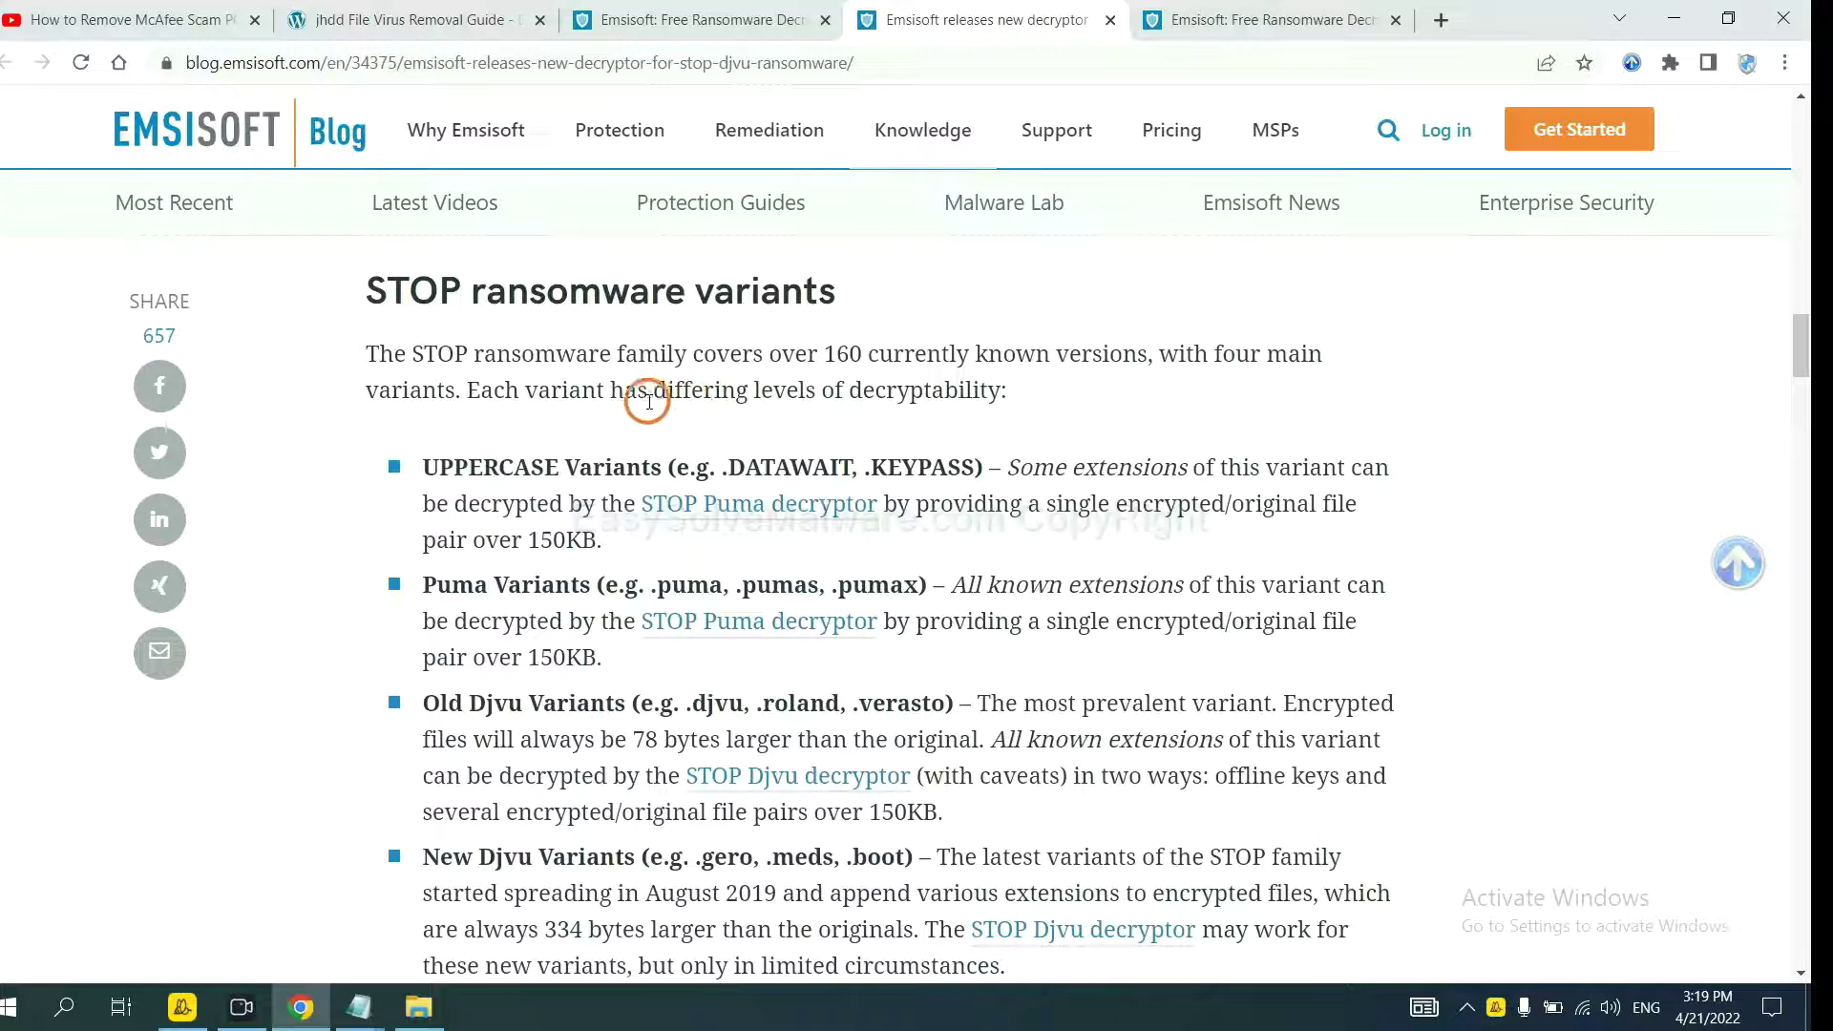
scroll(642, 458, down, 1)
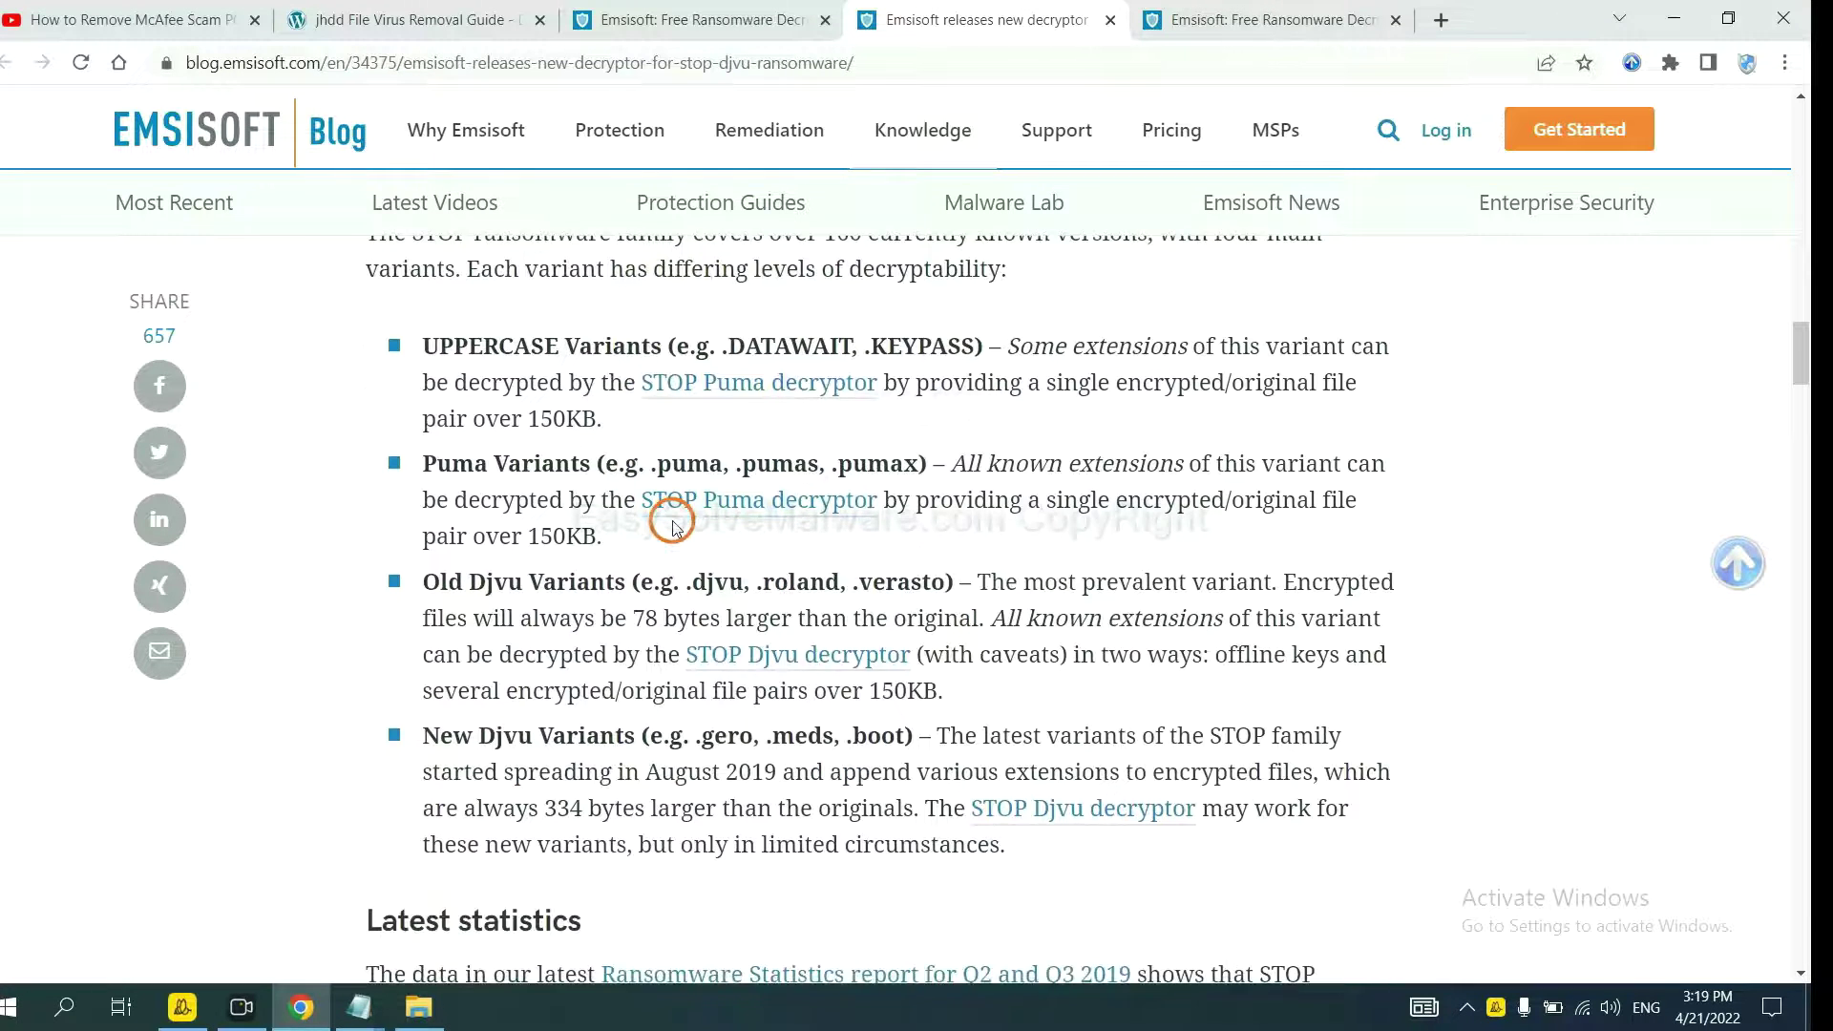
scroll(667, 519, down, 2)
scroll(671, 519, down, 1)
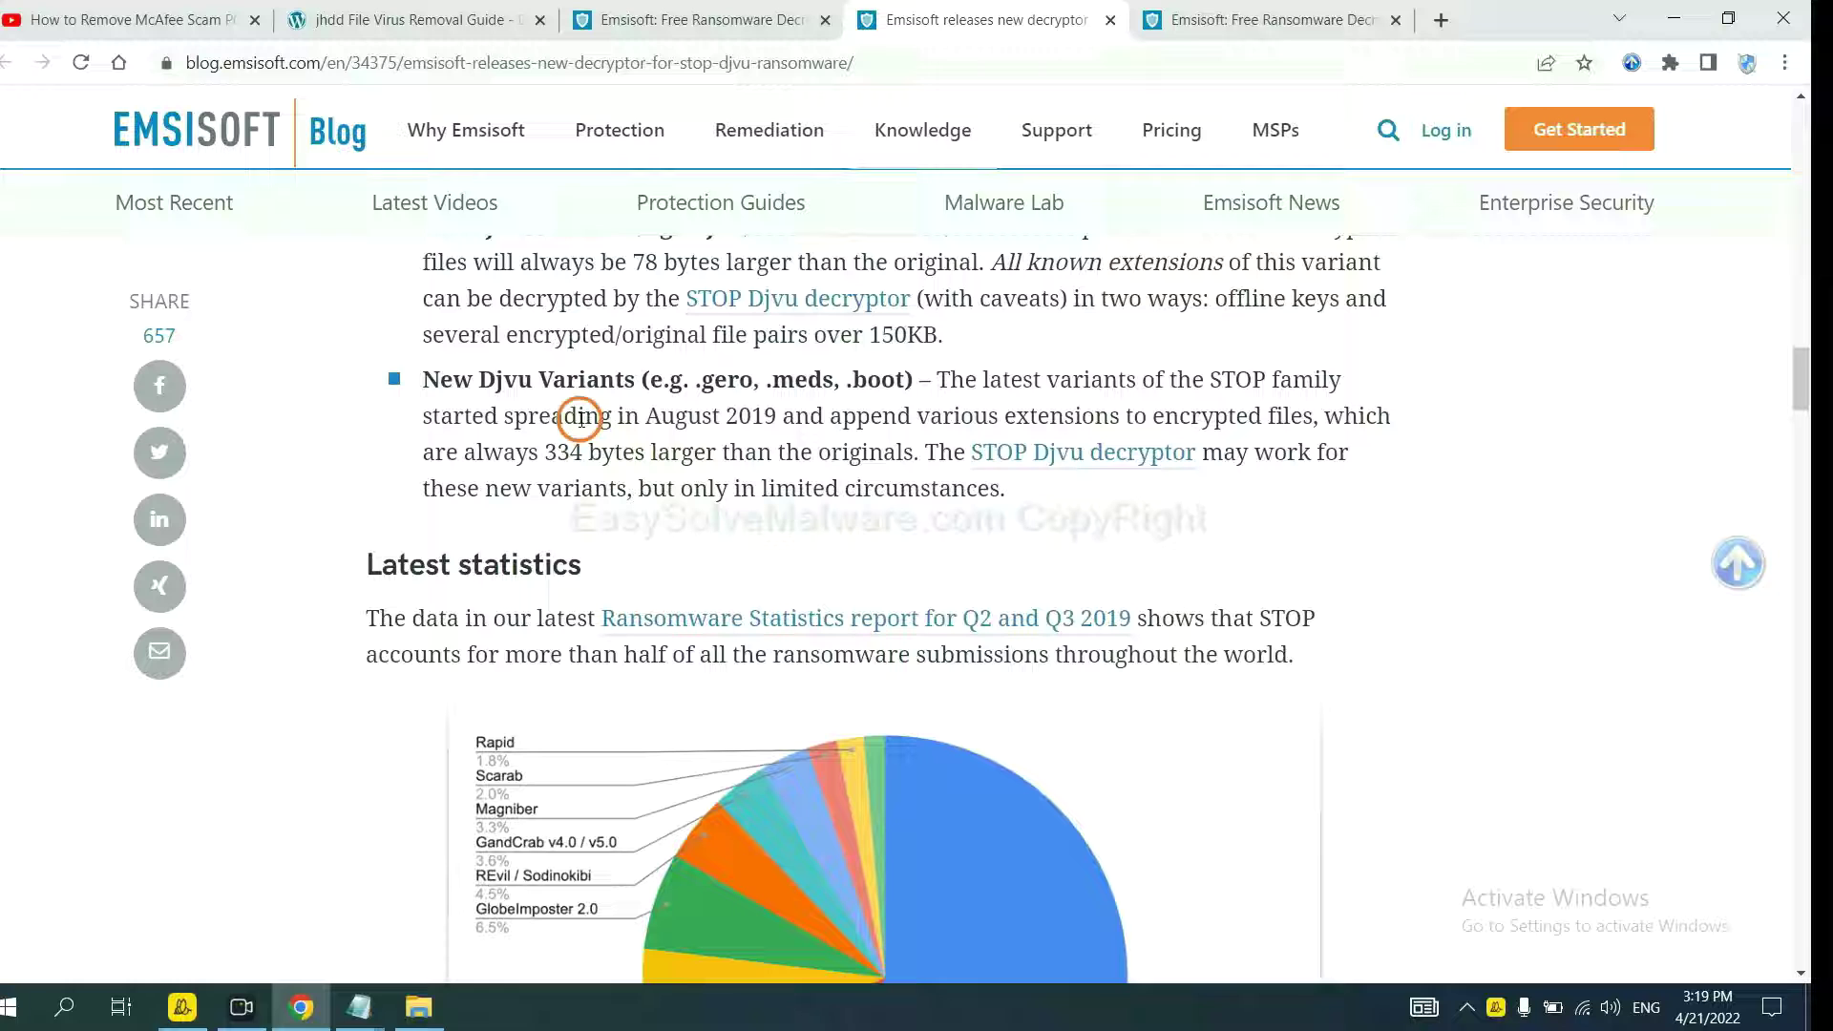
click(1051, 454)
scroll(1052, 459, down, 3)
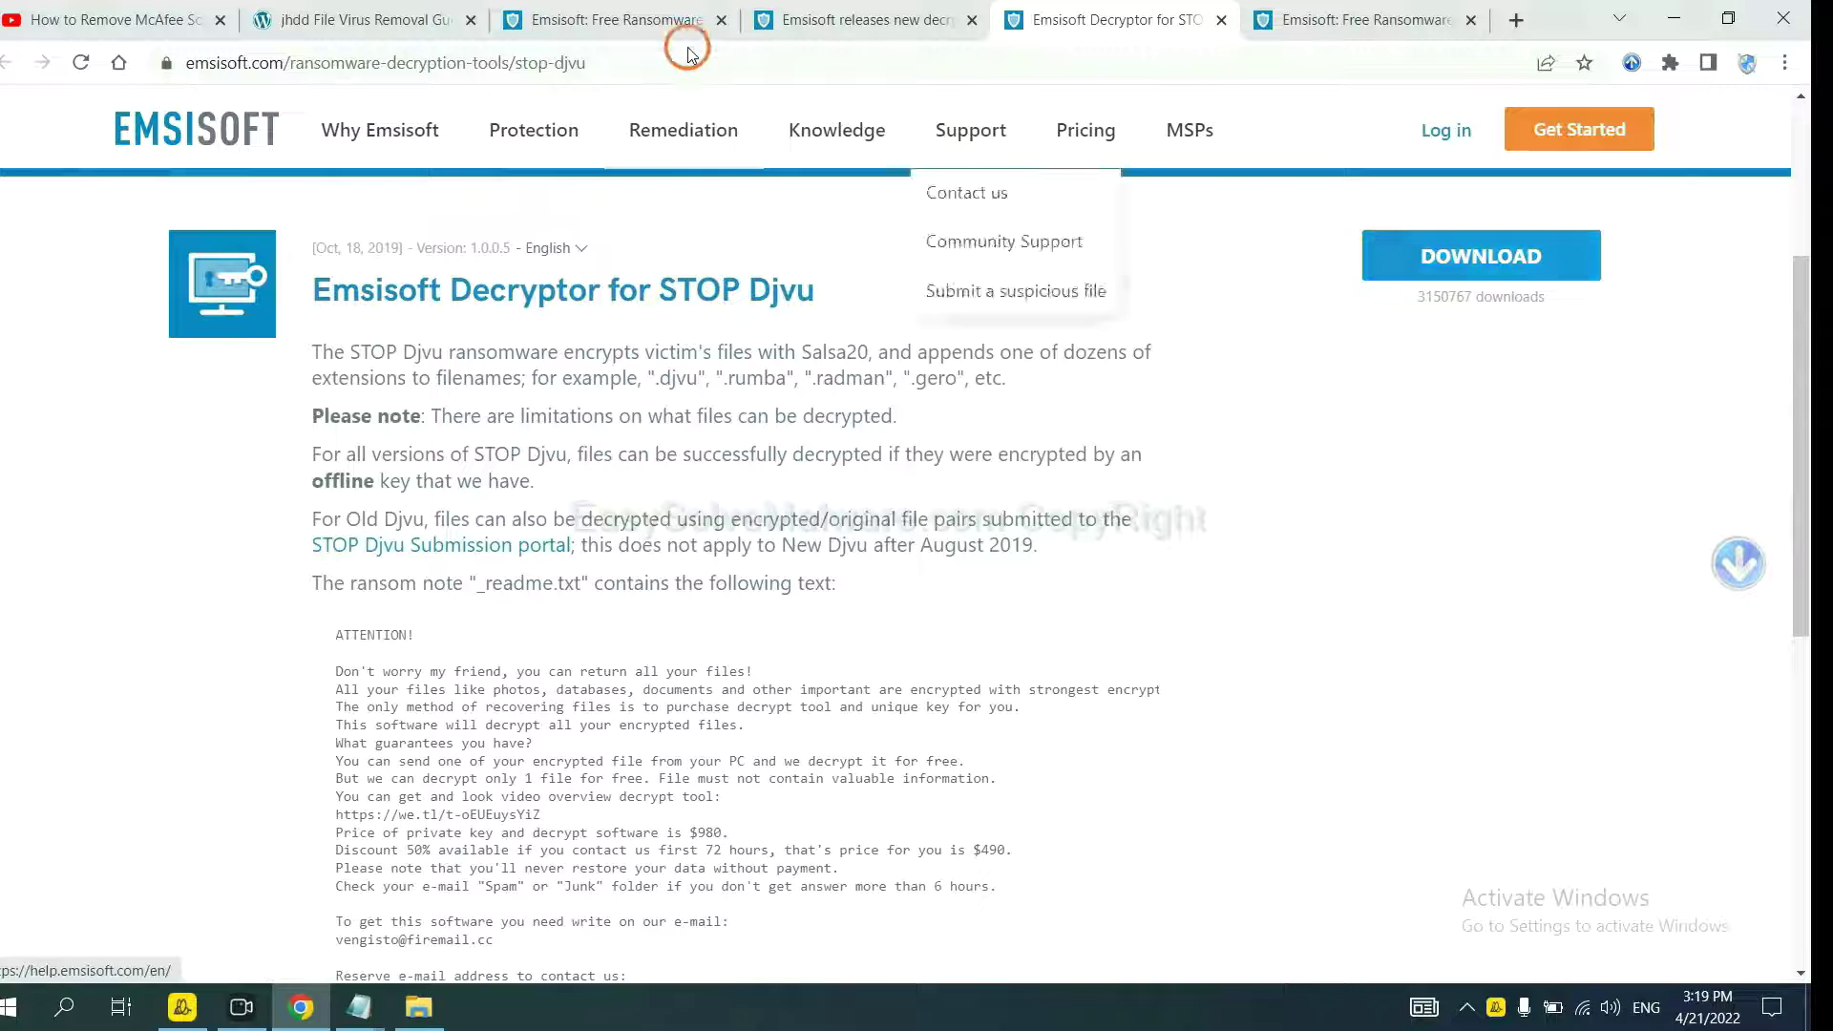
Step: Search No More Ransom's decryption tools for djvu and expand the djvu Ransom entry
click(267, 24)
scroll(651, 594, down, 4)
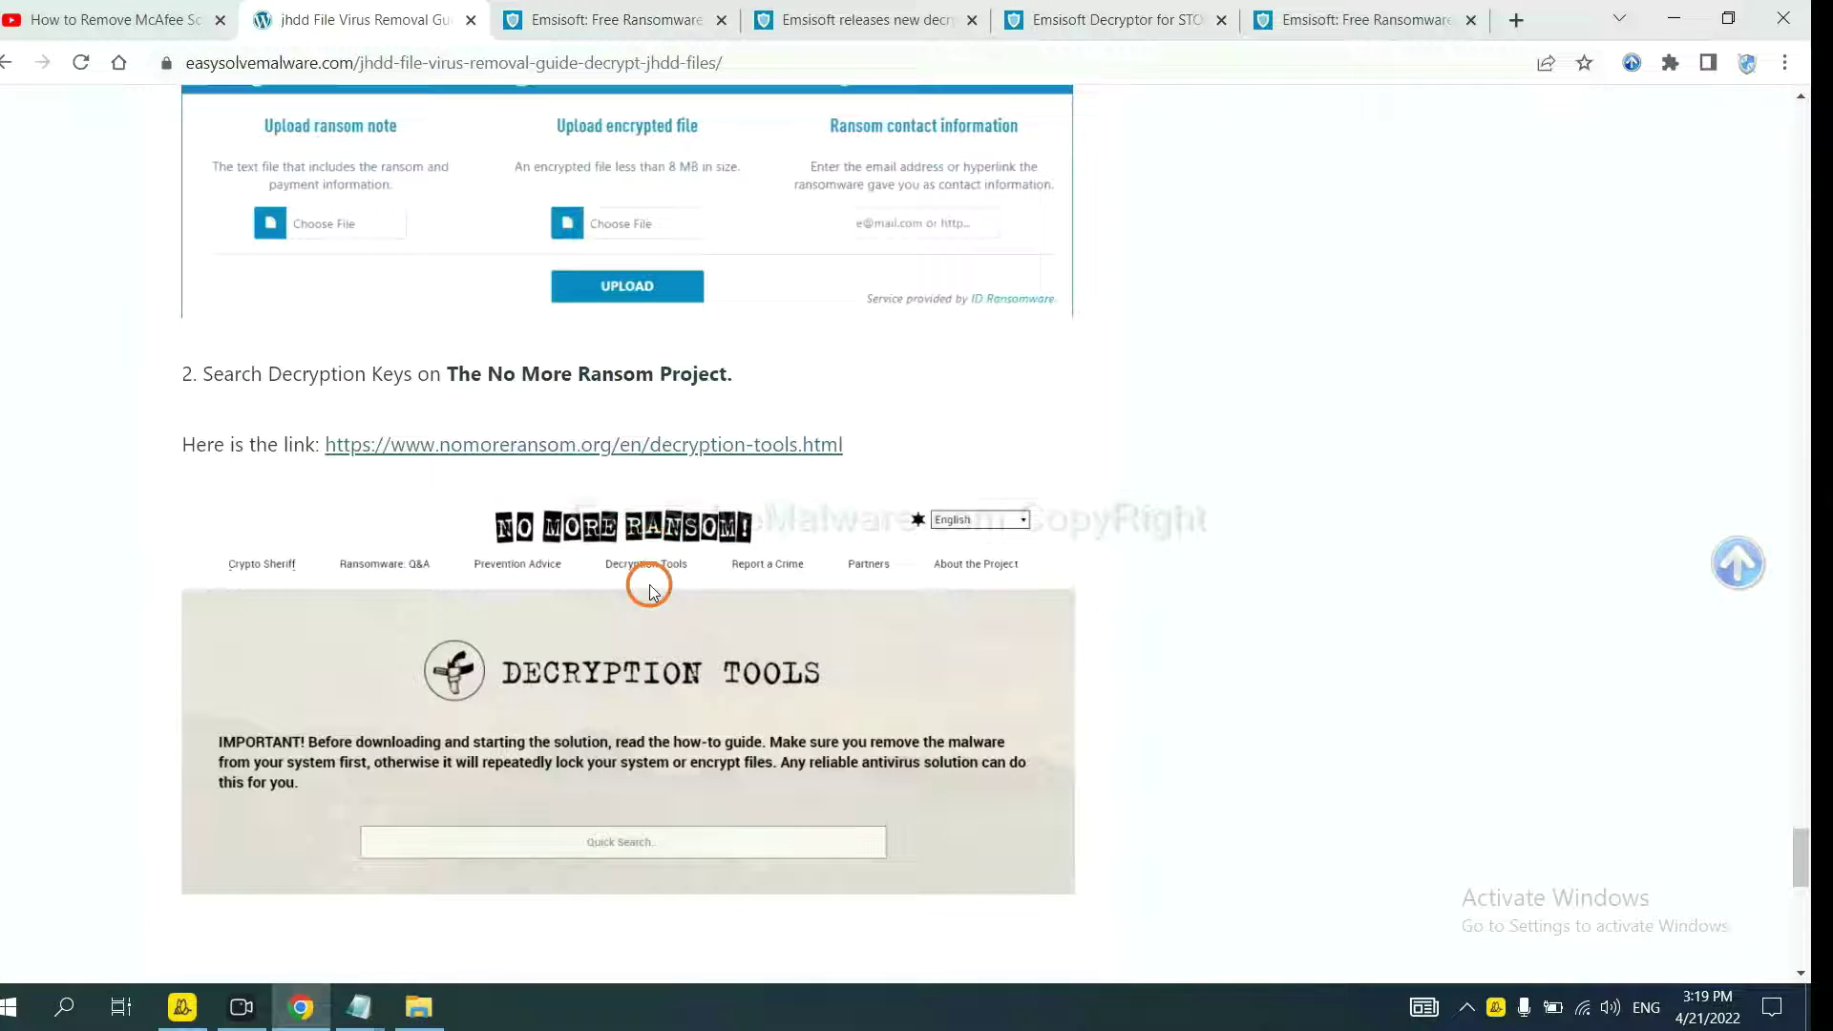
click(667, 328)
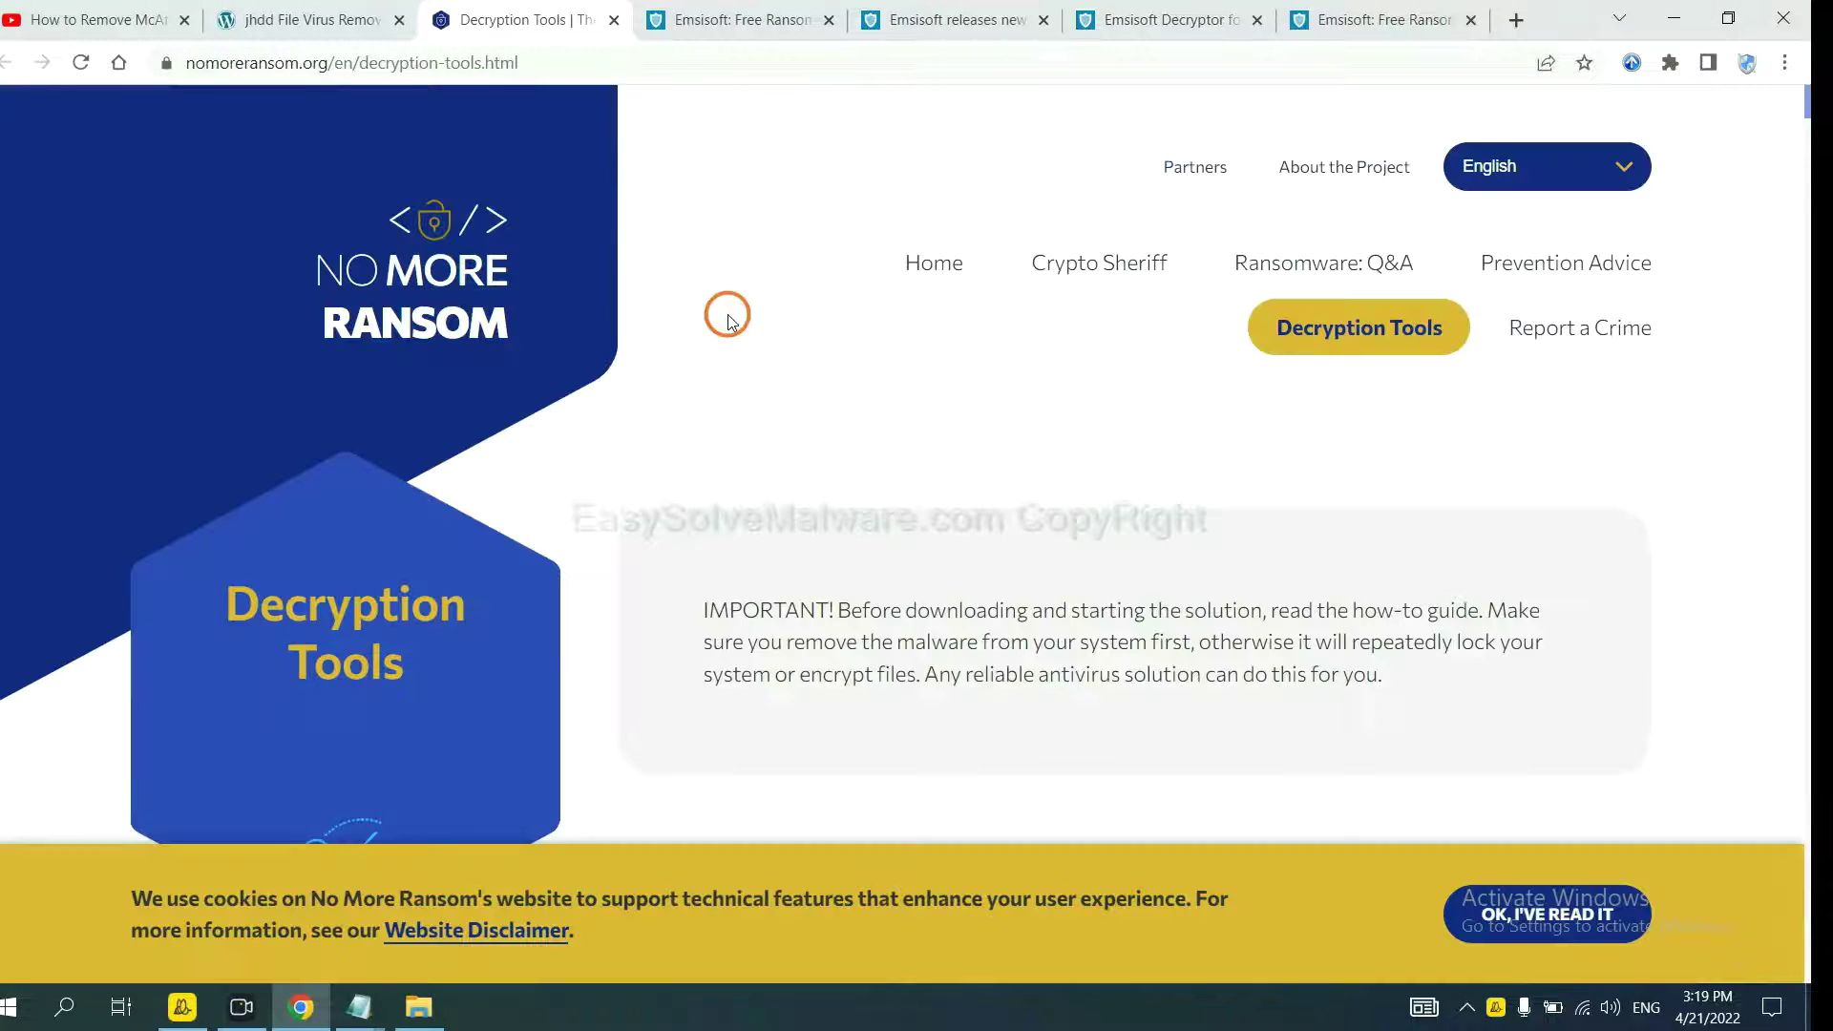
scroll(939, 416, down, 1)
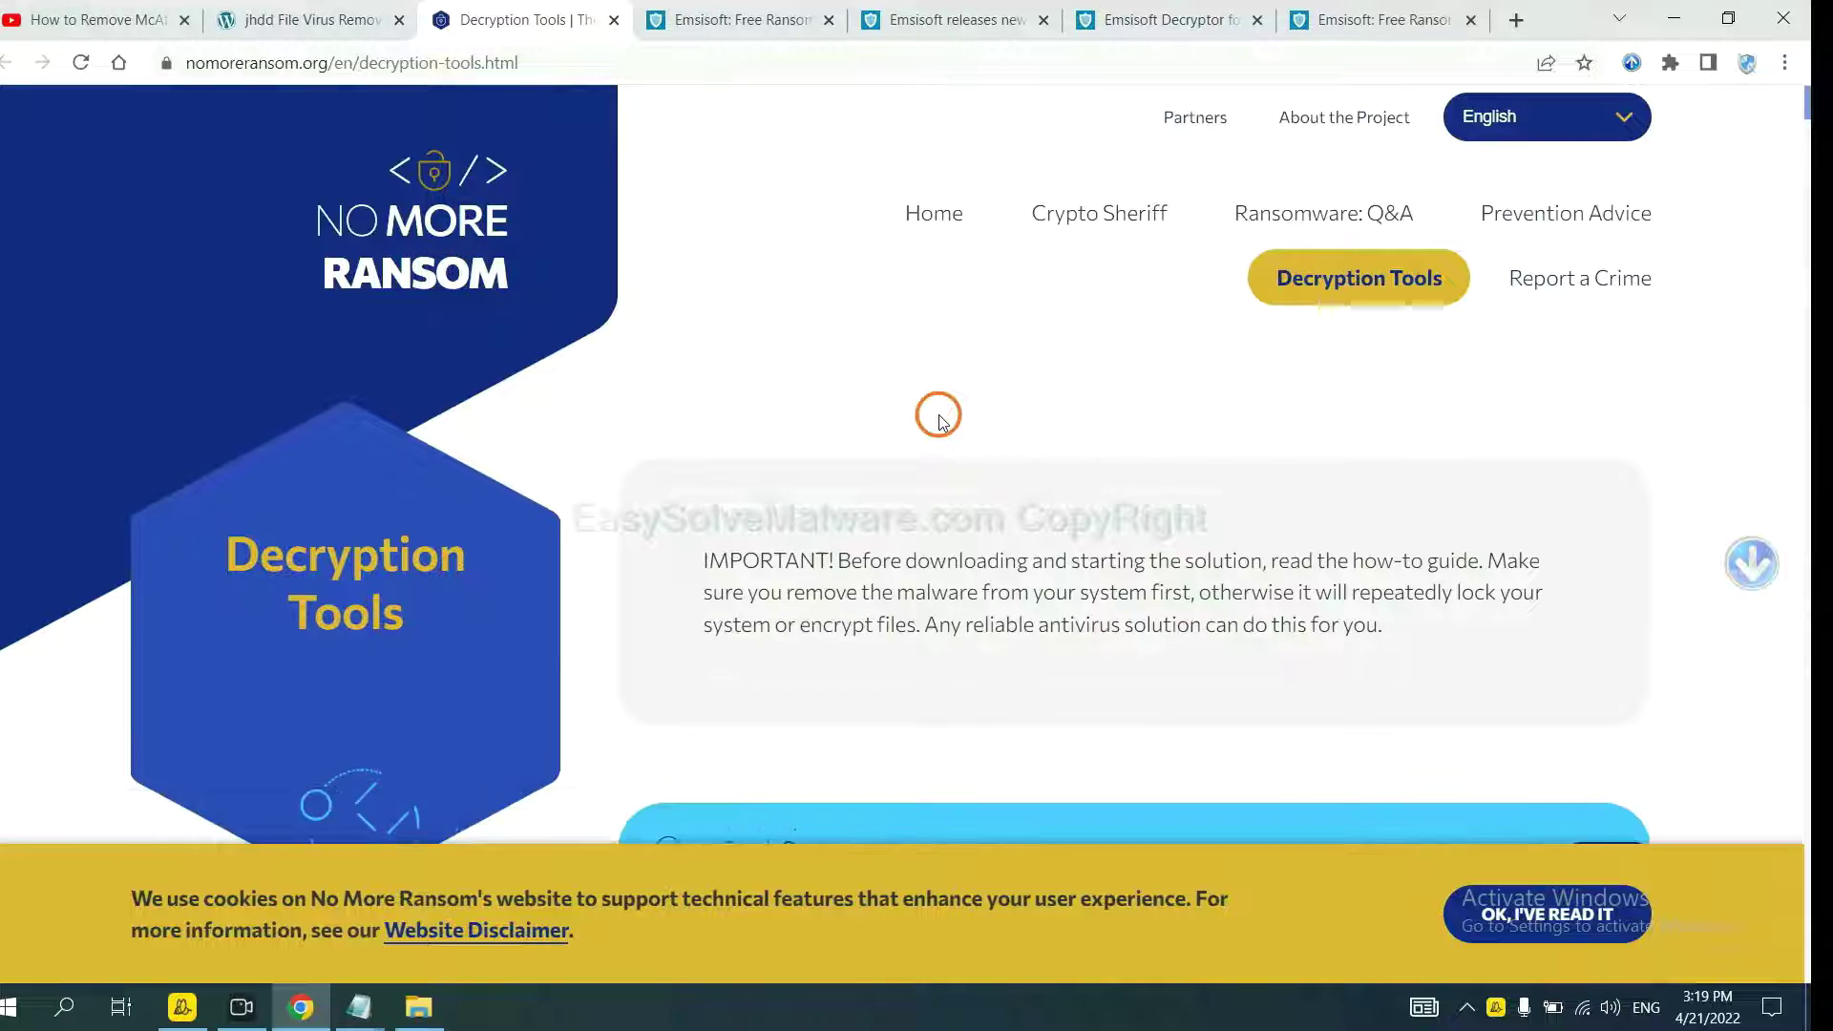
scroll(937, 417, down, 2)
click(907, 558)
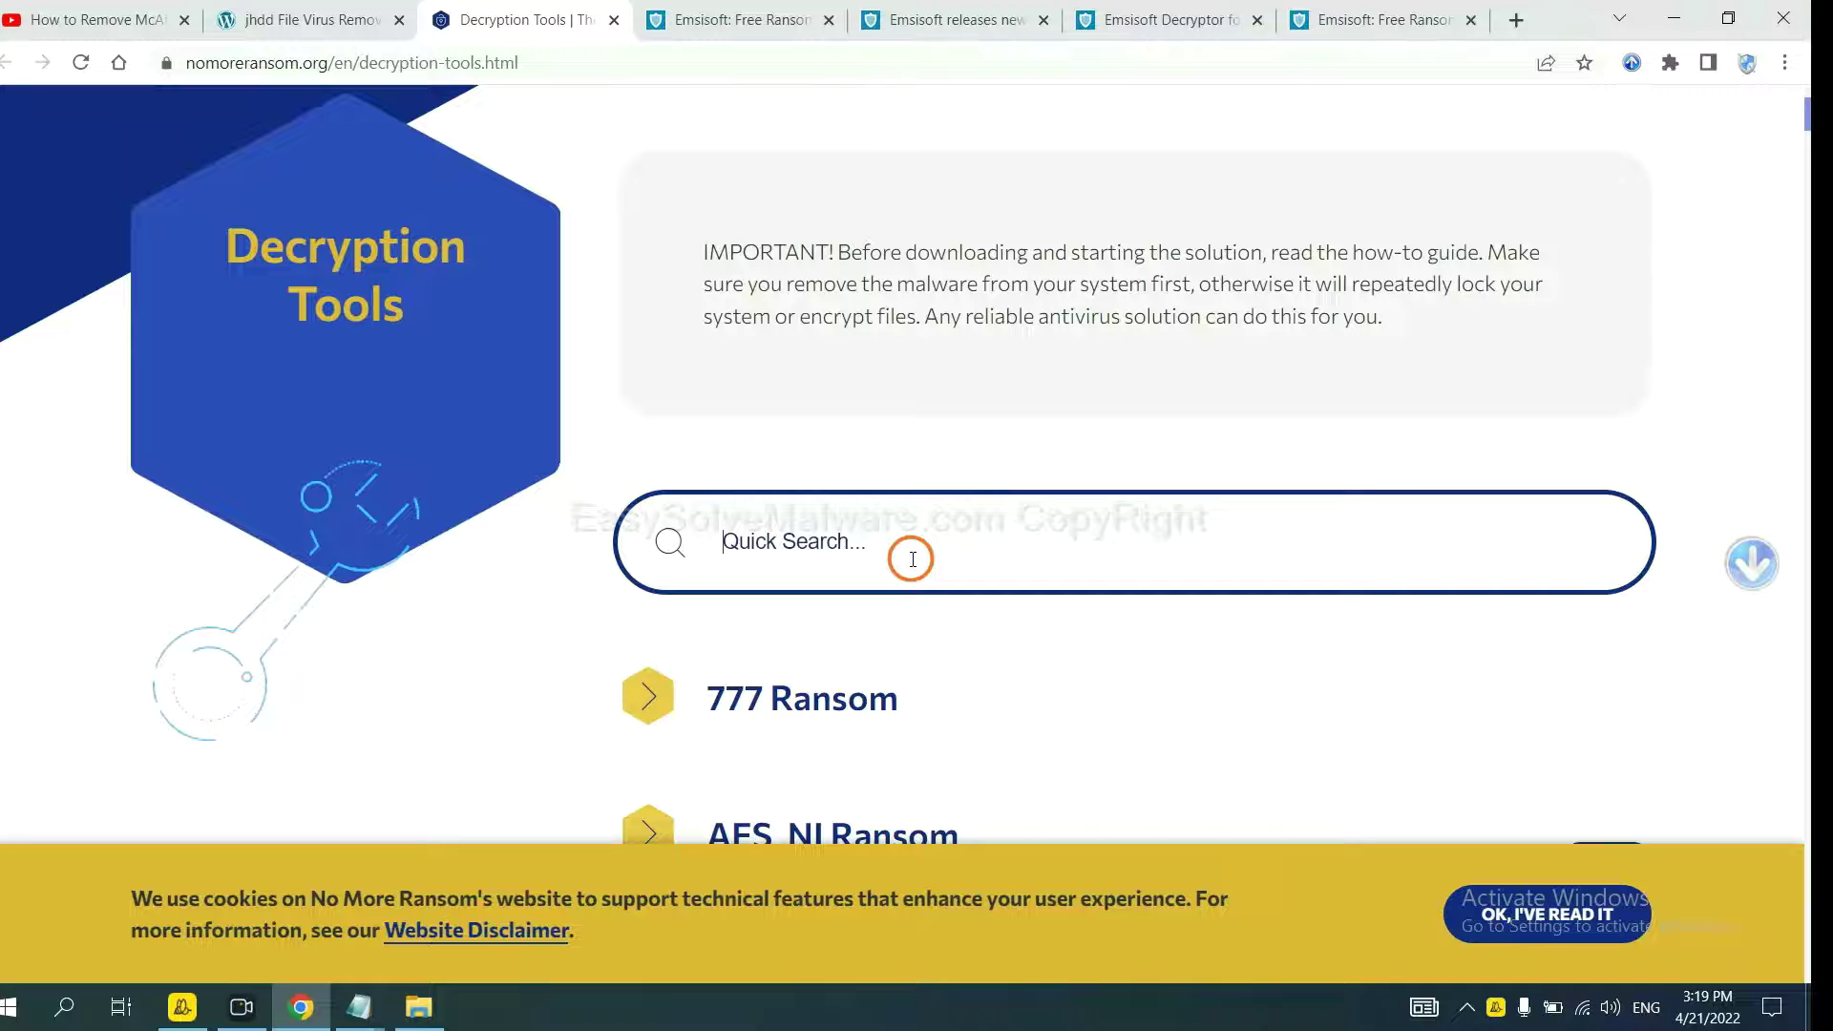
text(djv)
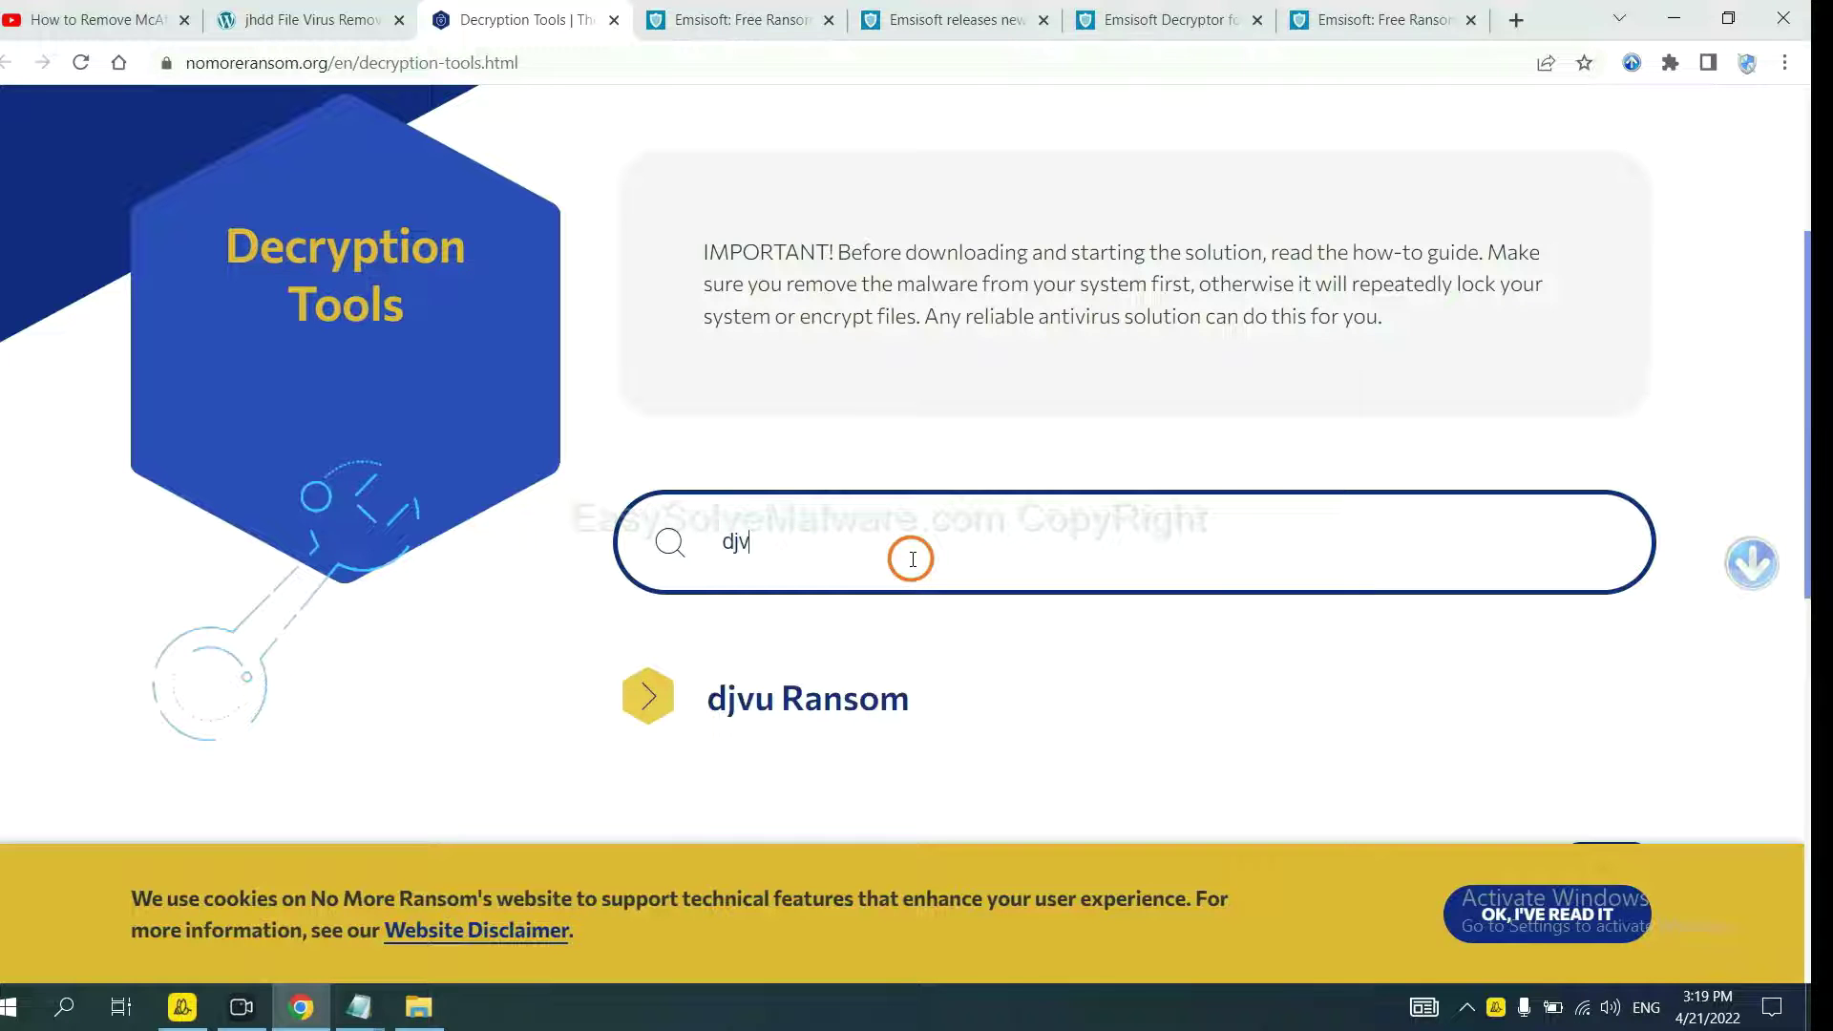
text(u)
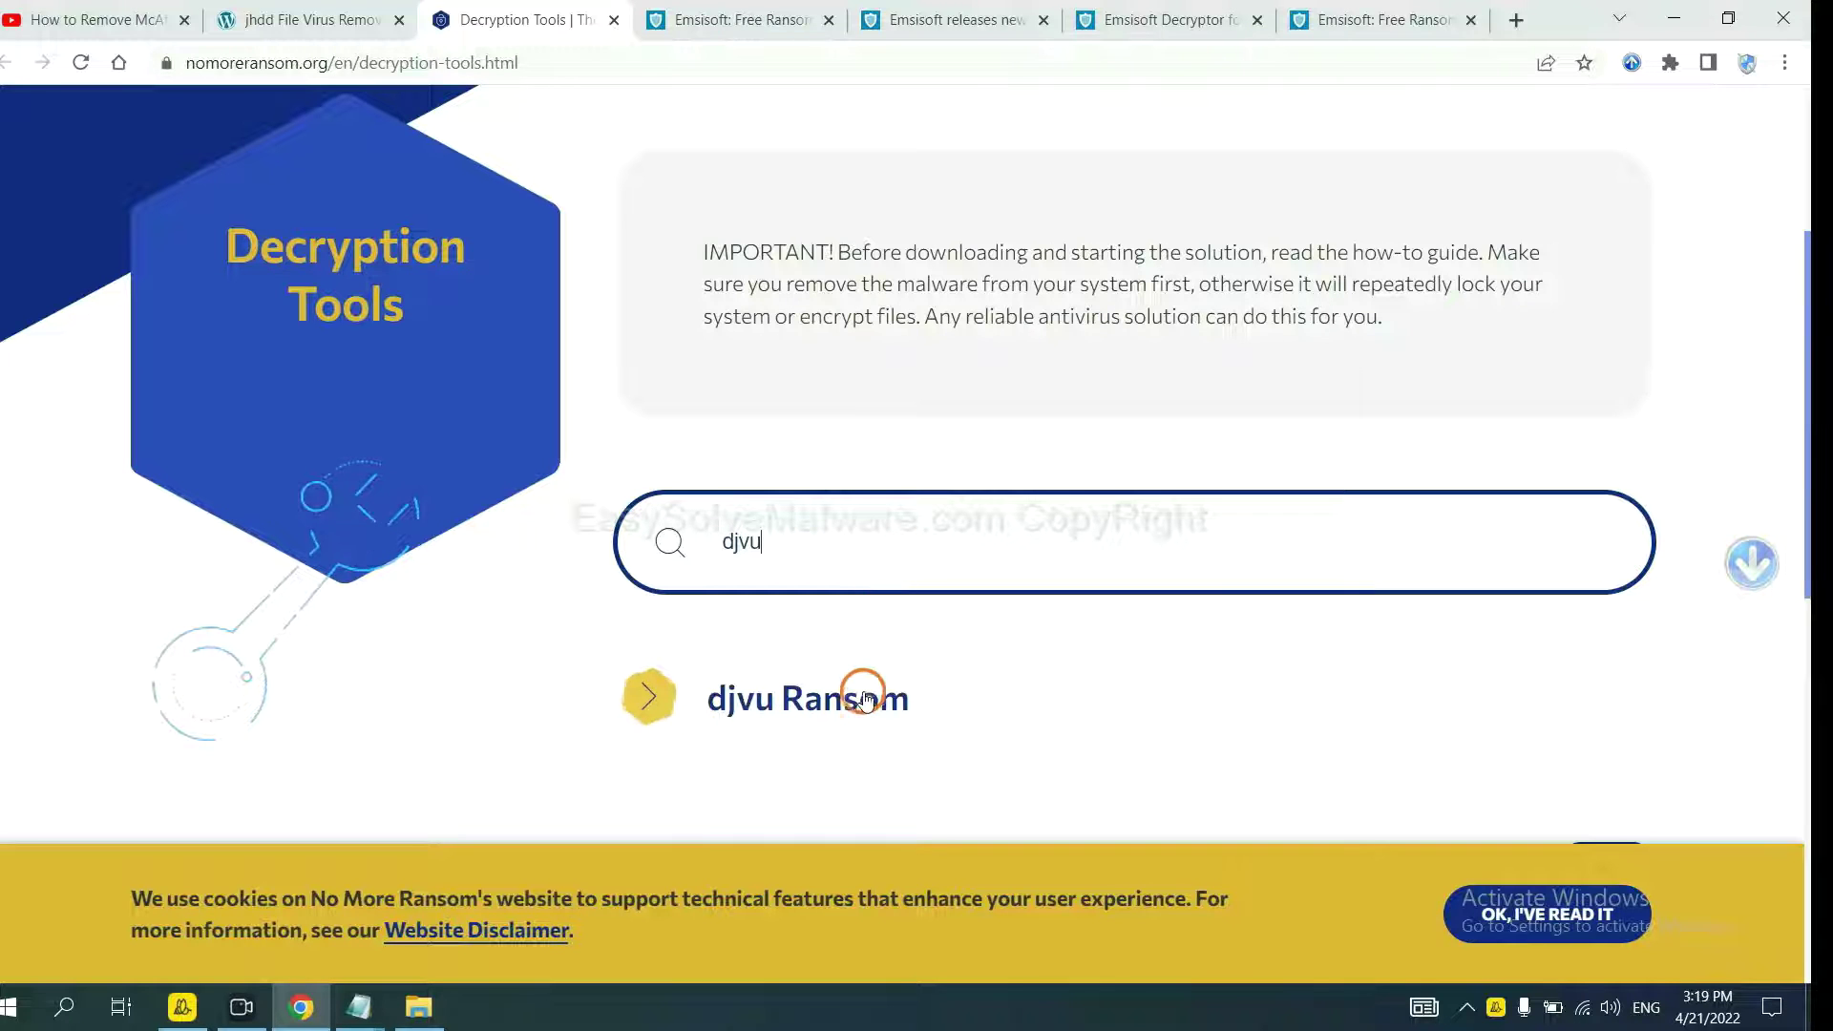
scroll(854, 662, down, 1)
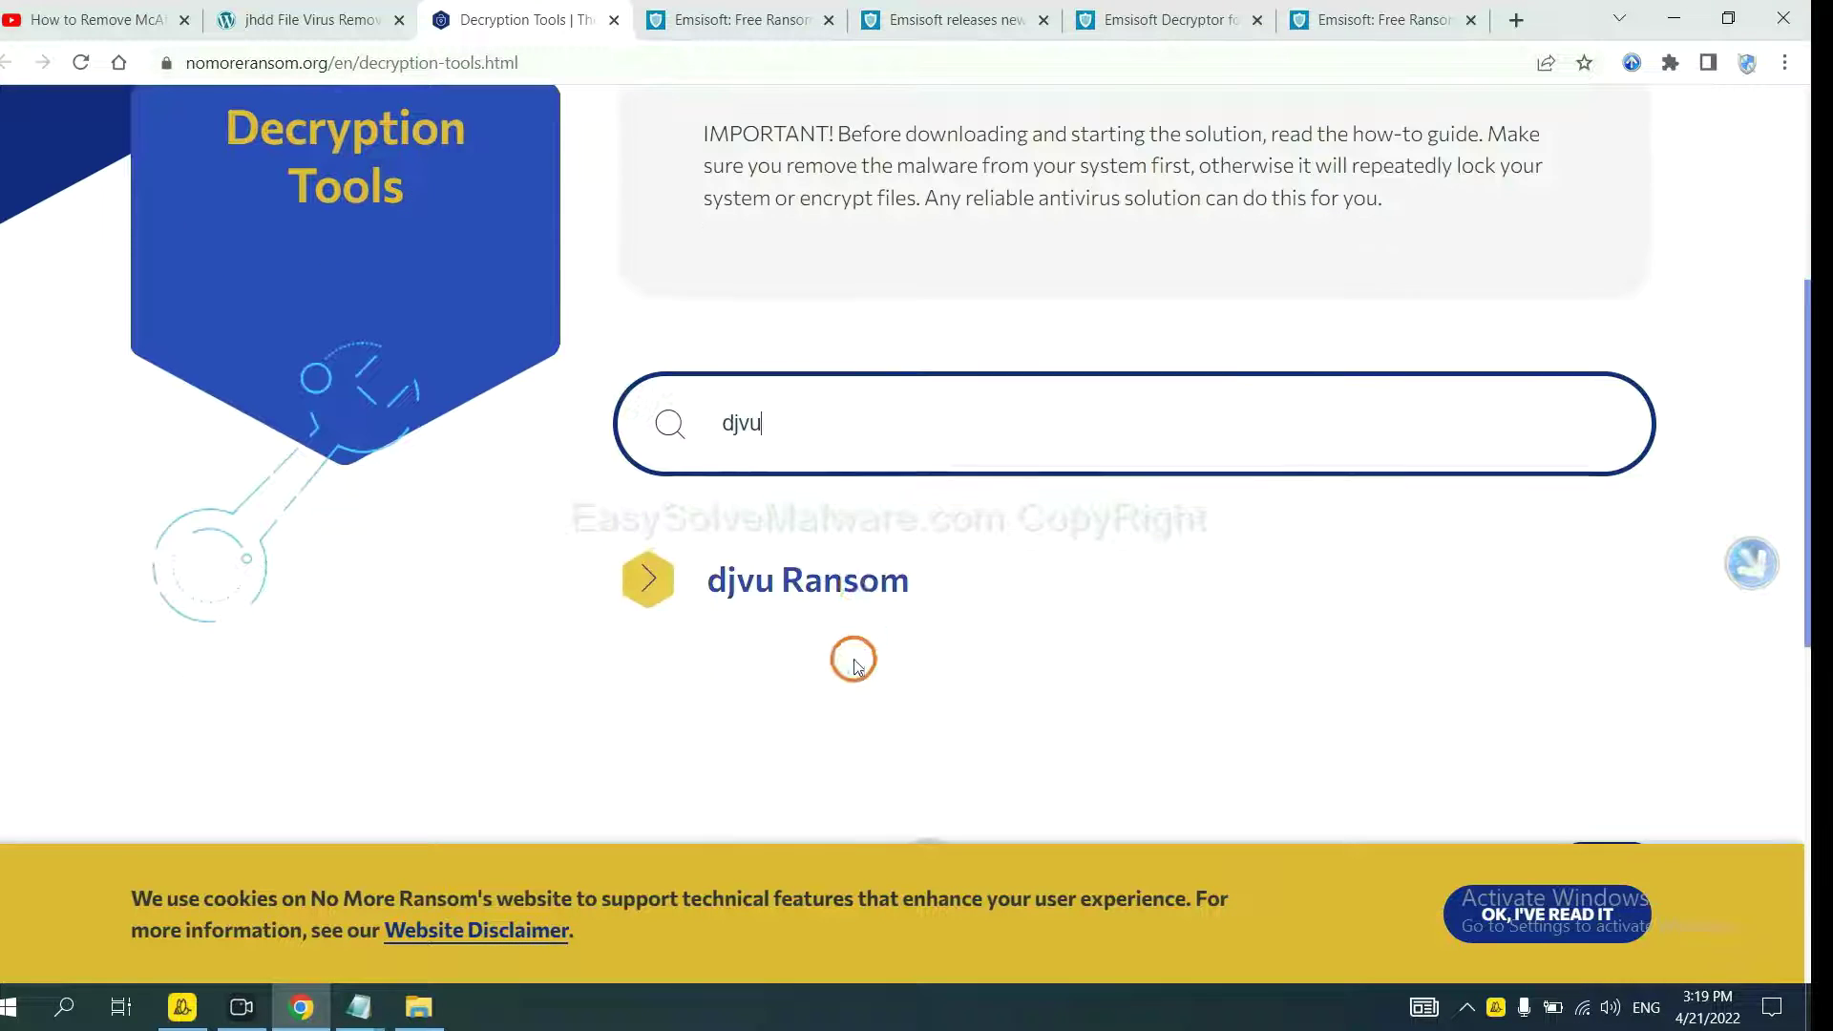
click(839, 581)
scroll(983, 661, down, 3)
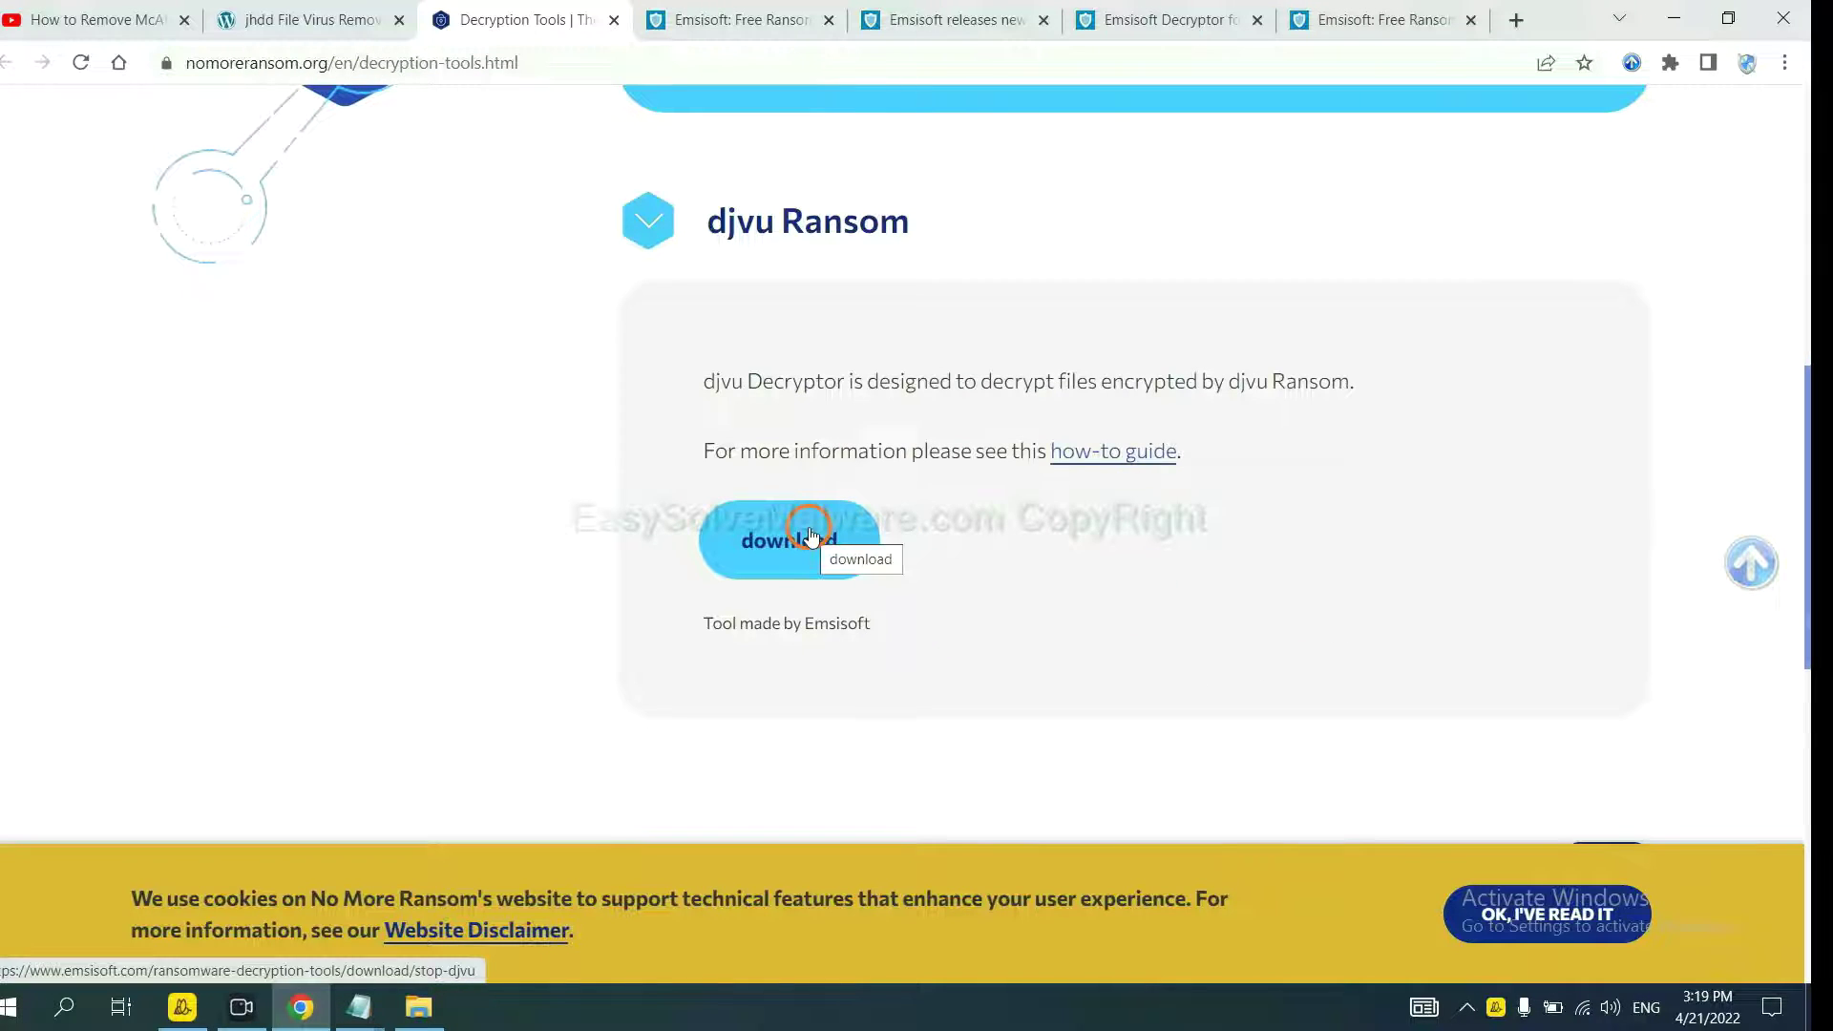
scroll(1117, 530, up, 5)
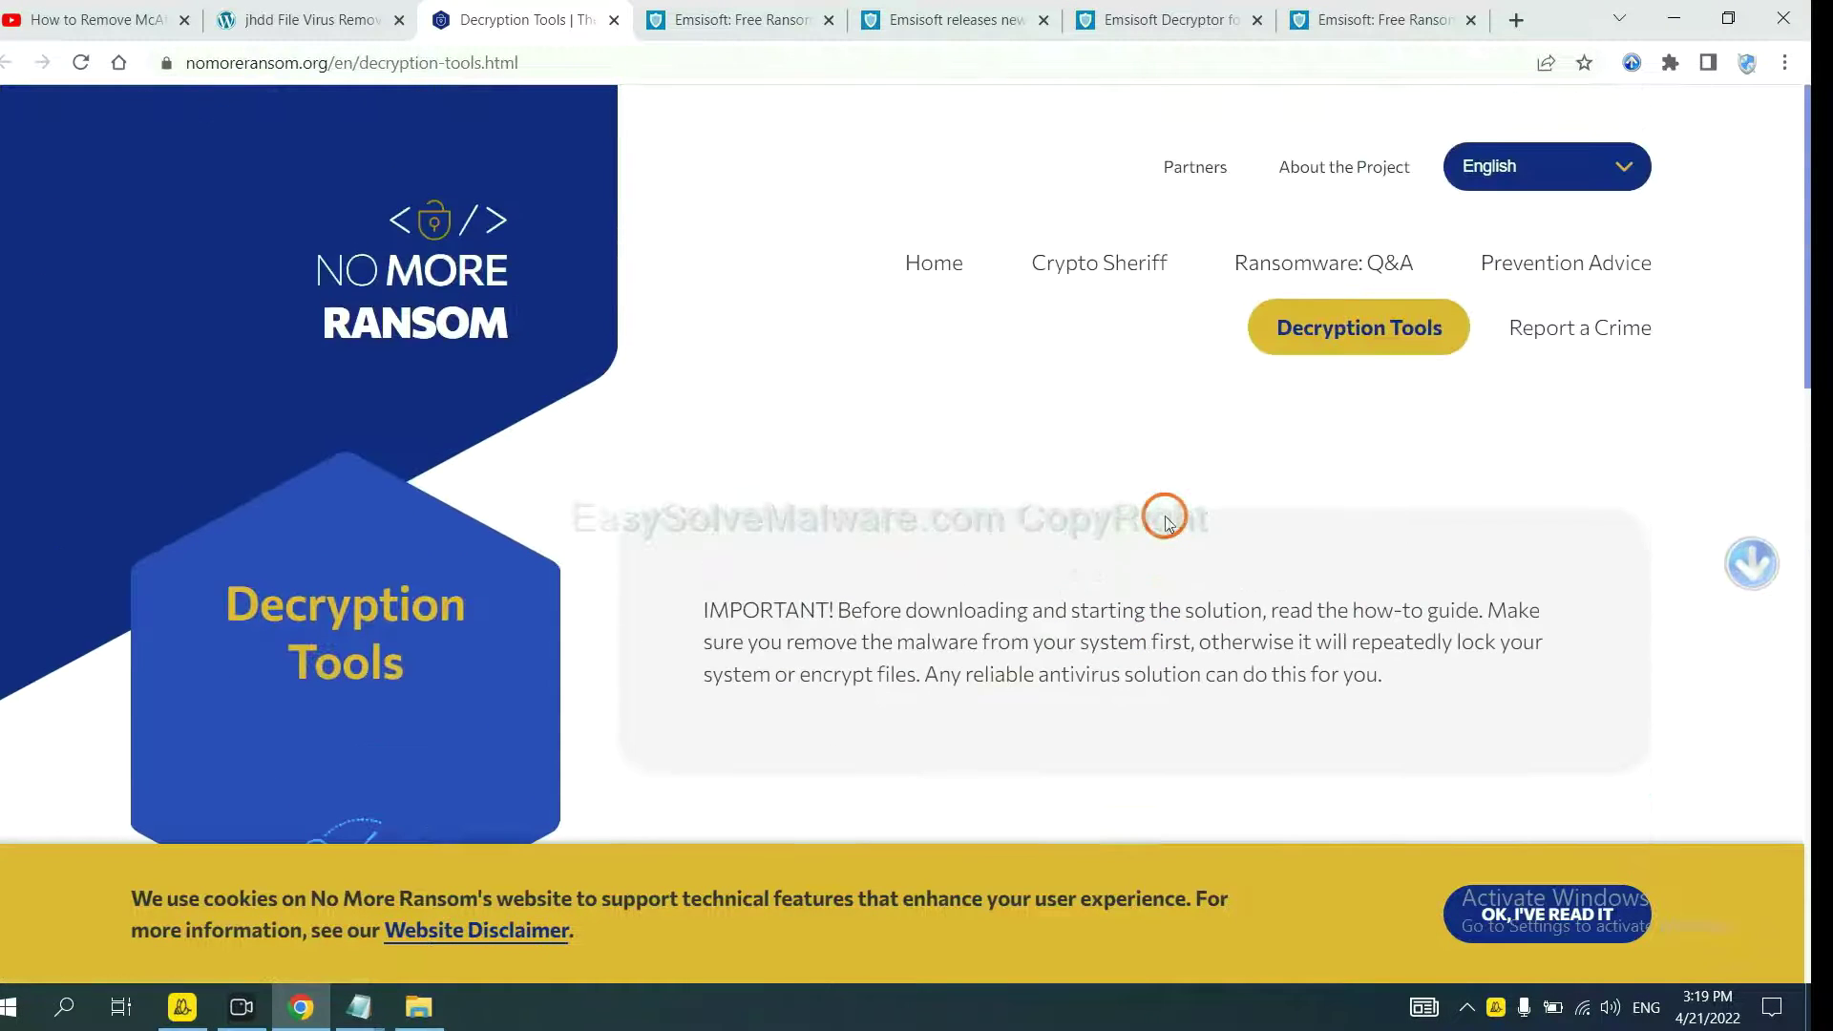